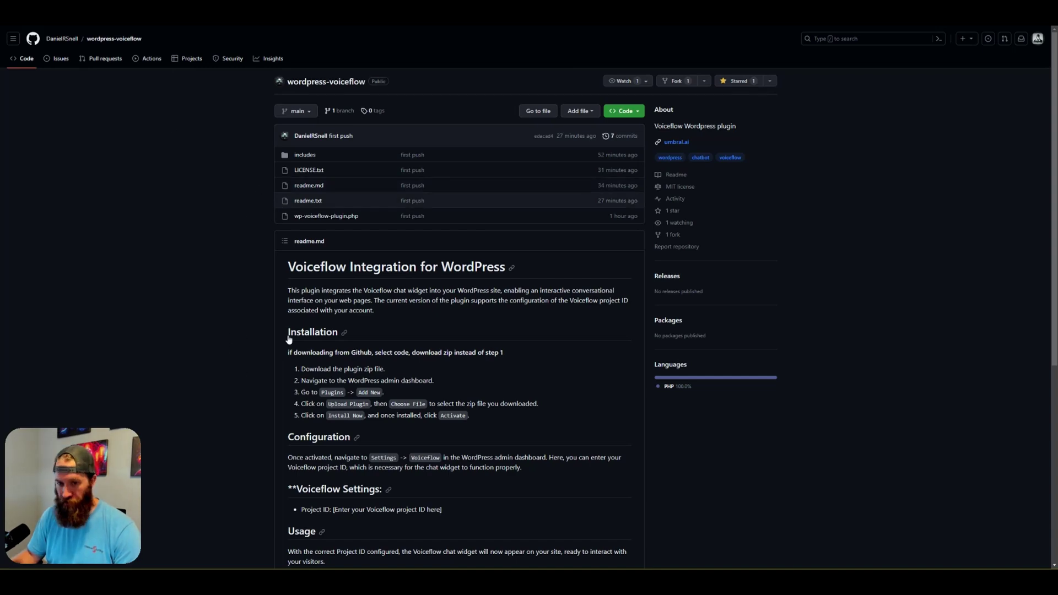
Download the wordpress-voiceflow repository as a ZIP from GitHub and return to the WordPress dashboard
scroll(262, 349, "down", 6)
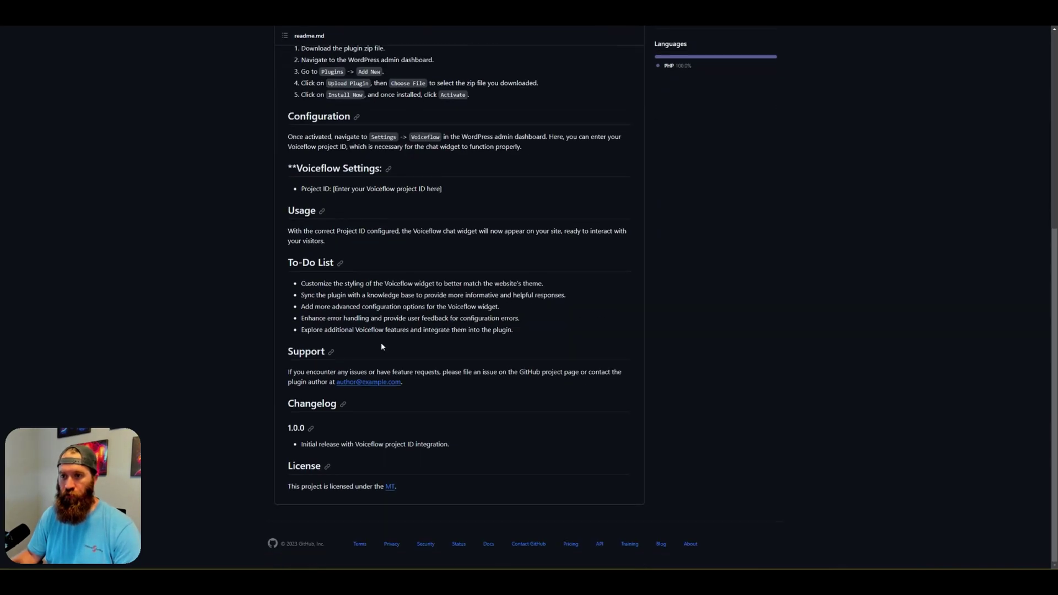
scroll(398, 379, "up", 6)
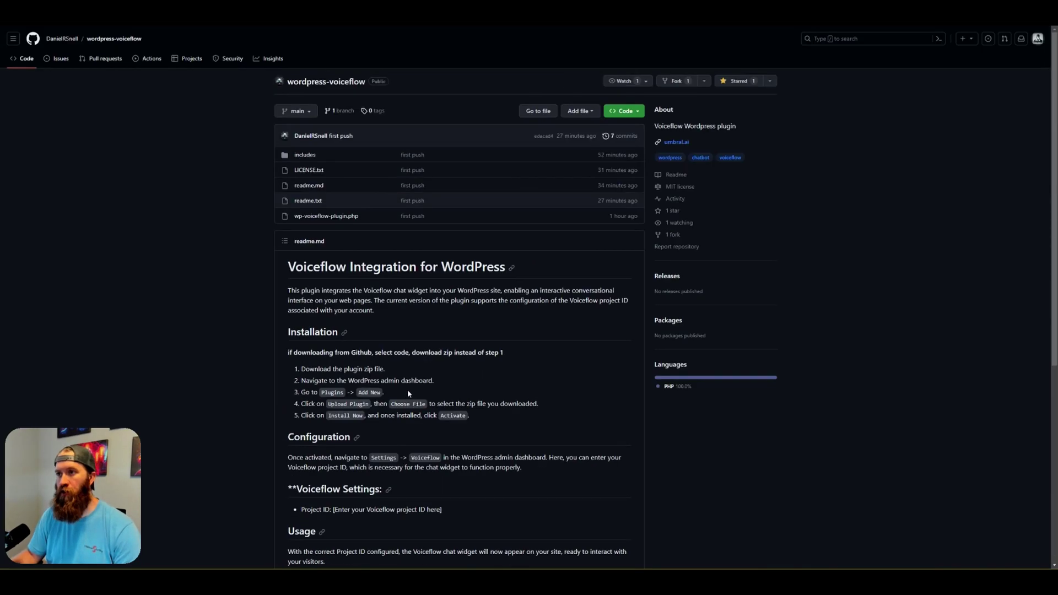
left_click(639, 113)
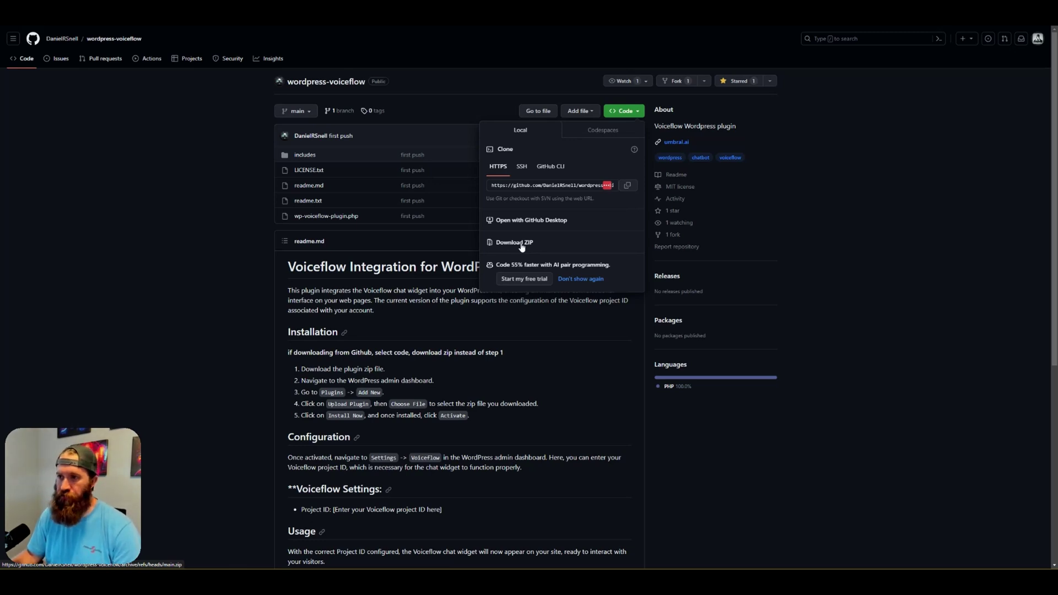
left_click(518, 243)
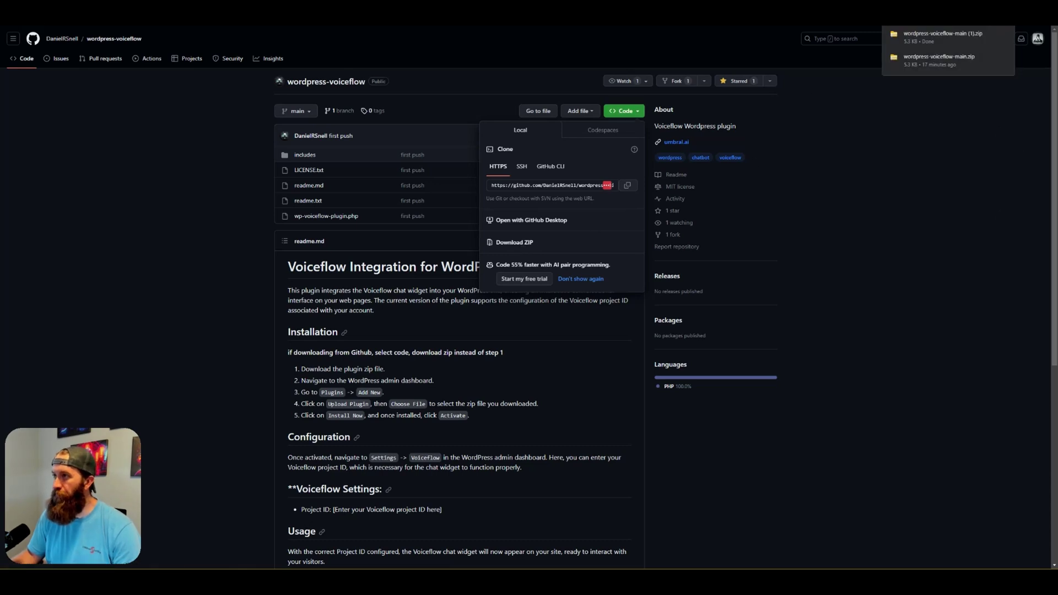
left_click(844, 14)
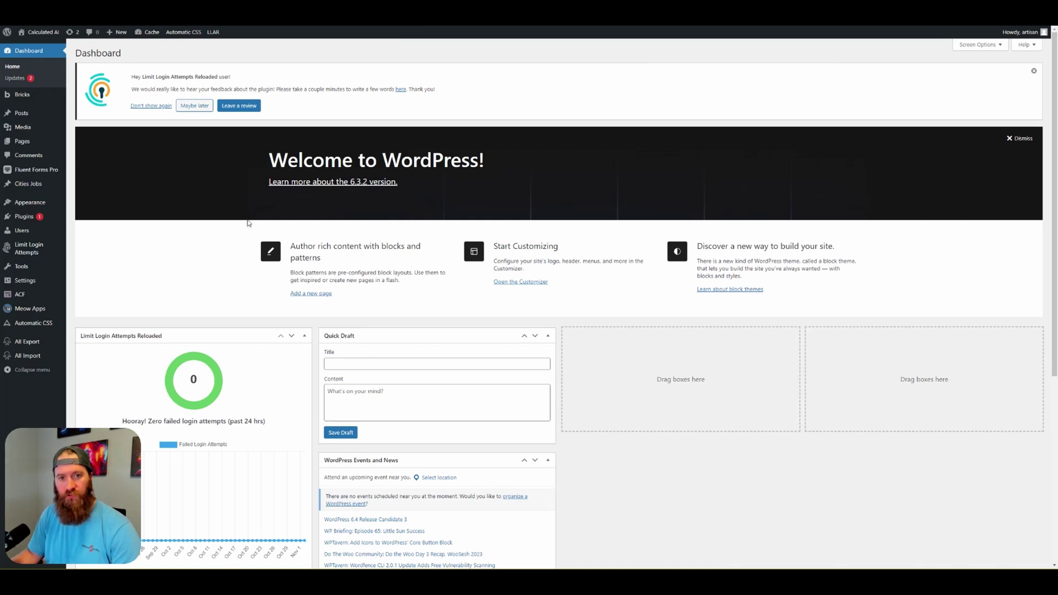
Show the Installed Plugins page listing the site's 12 plugins
mouse_move(28, 221)
left_click(28, 221)
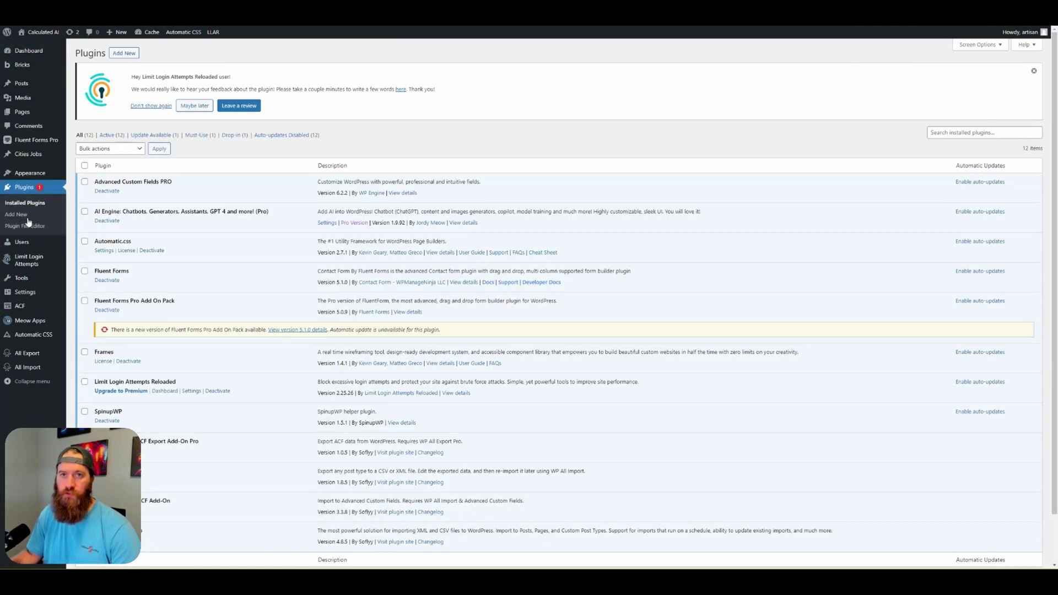
scroll(72, 307, "down", 1)
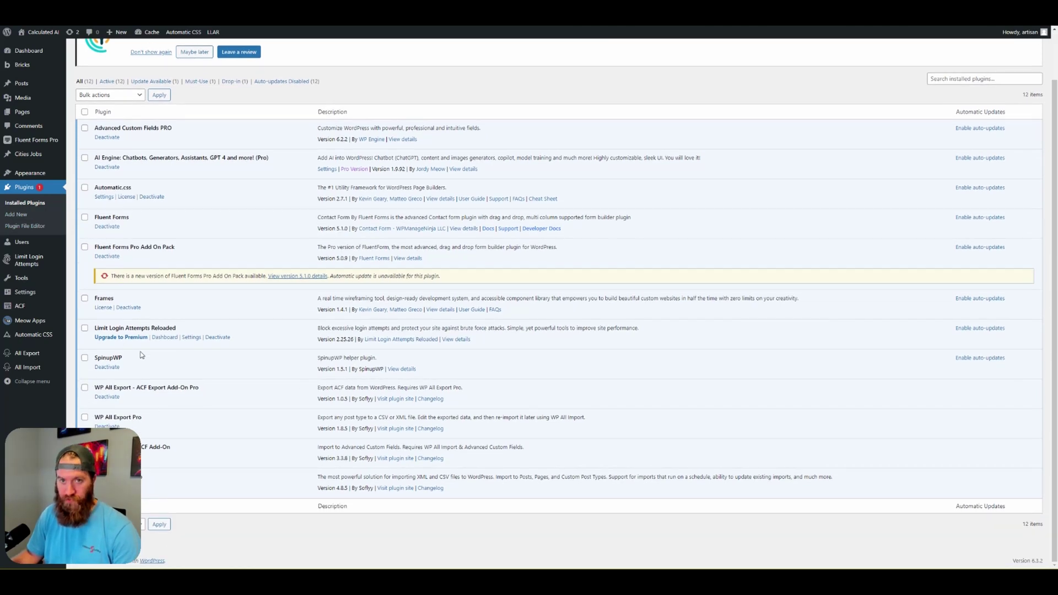
scroll(215, 301, "up", 1)
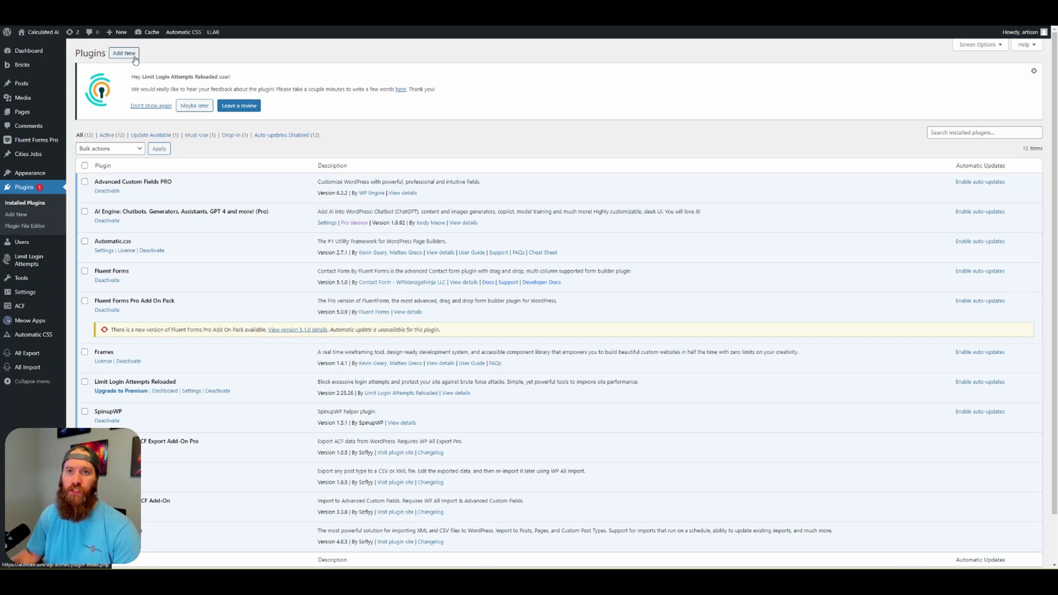
Go to Add Plugins, abandon a directory search, and reveal the plugin zip upload form
left_click(135, 57)
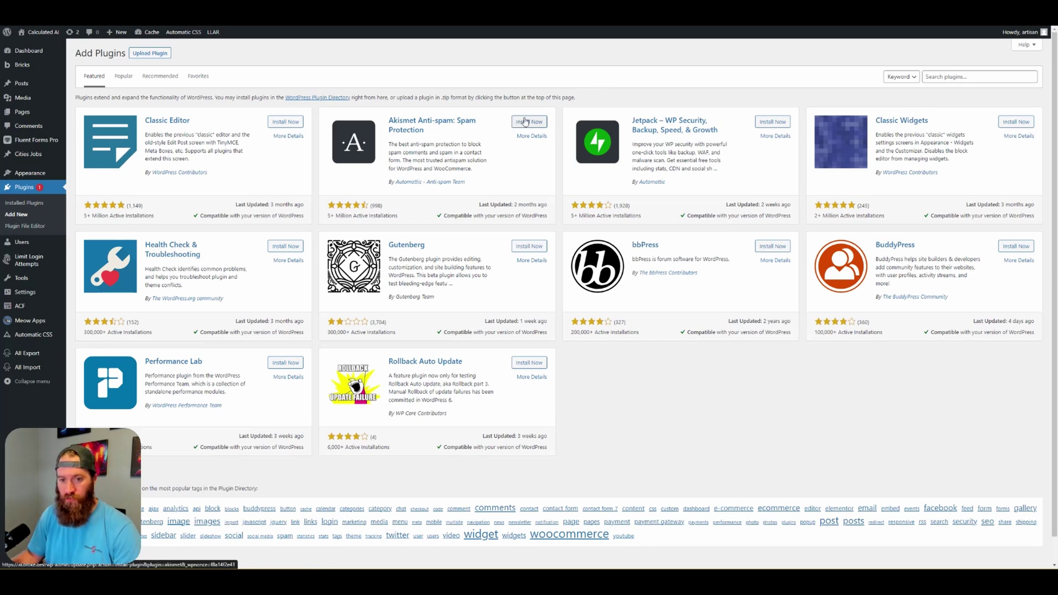
left_click(980, 78)
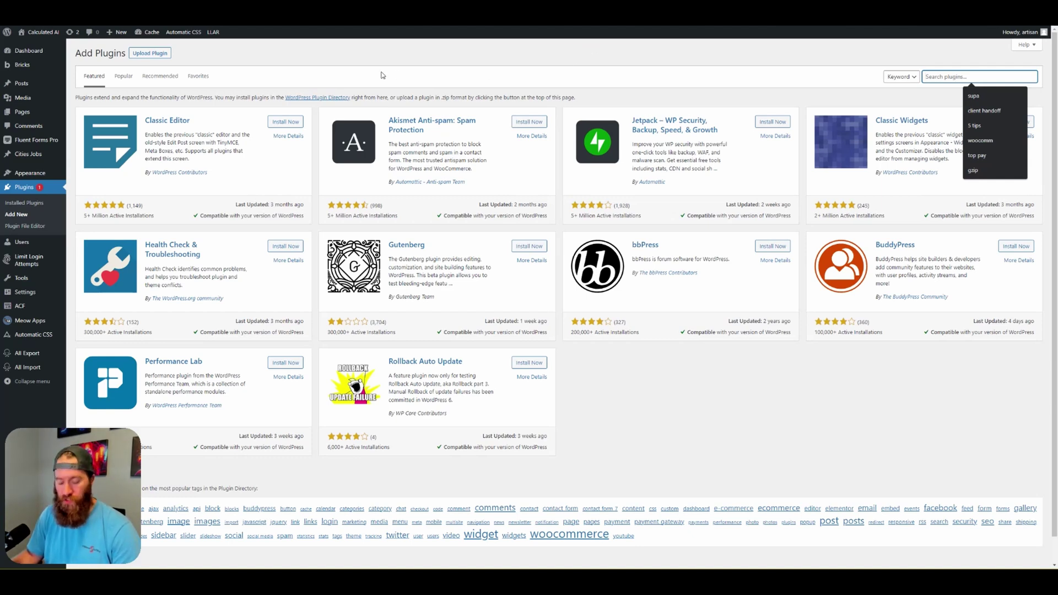
left_click(297, 61)
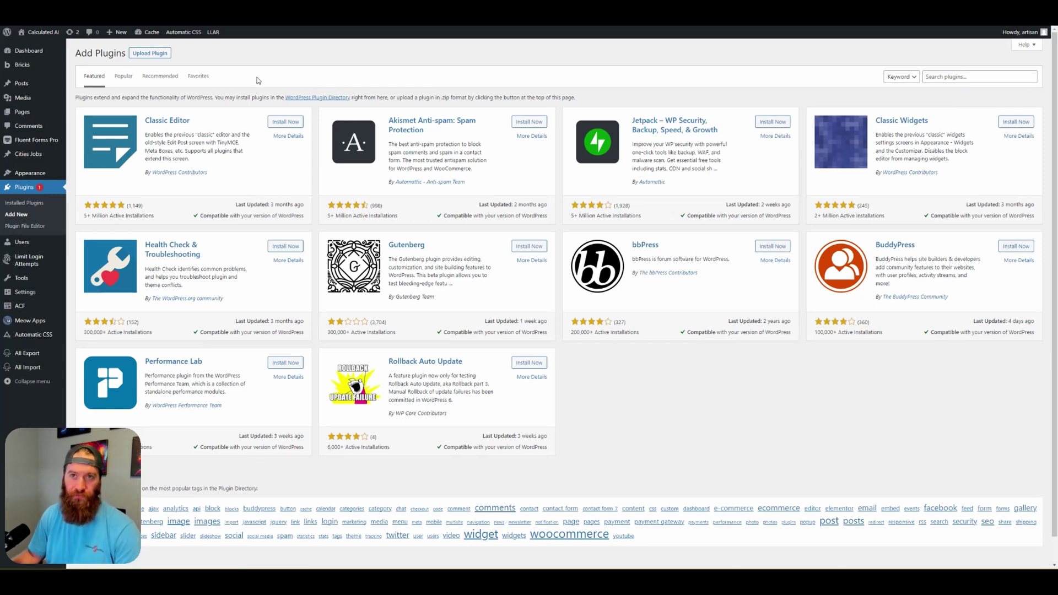
left_click(150, 54)
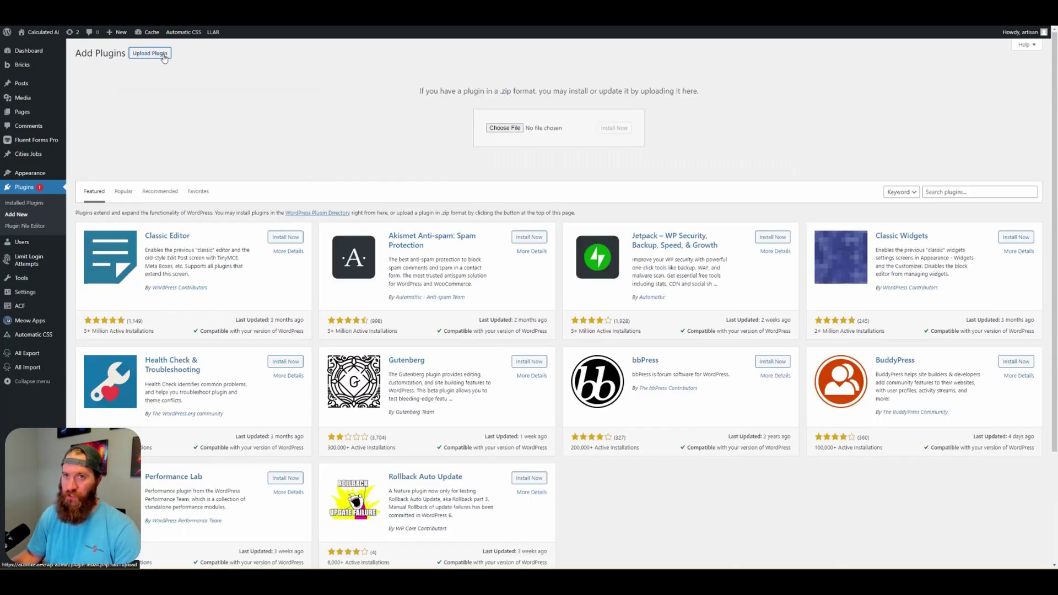
Upload wordpress-voiceflow-main.zip, install it, and activate the Voiceflow plugin
left_click(511, 130)
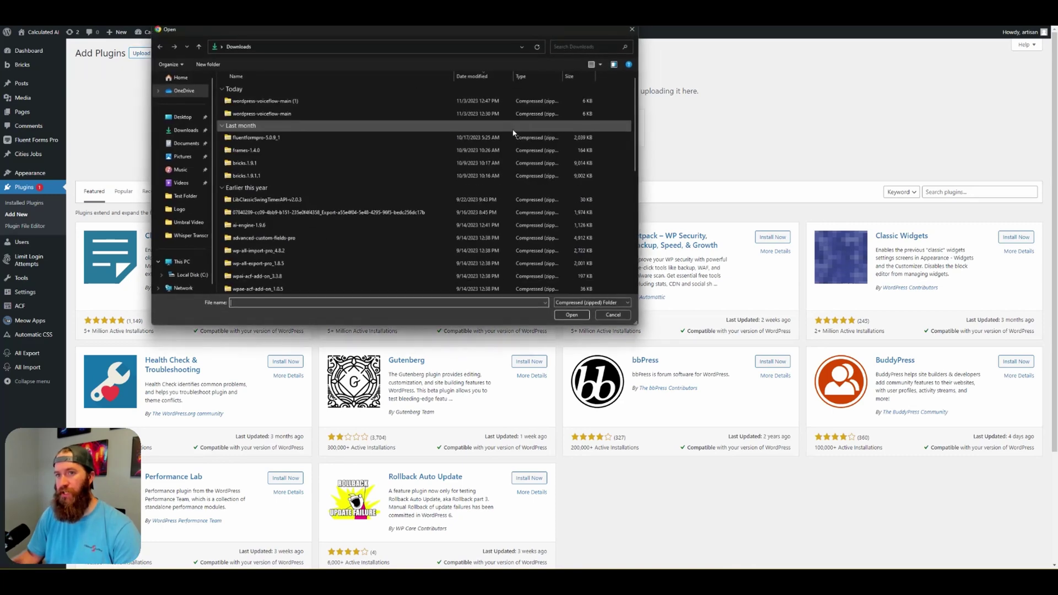
double_click(286, 113)
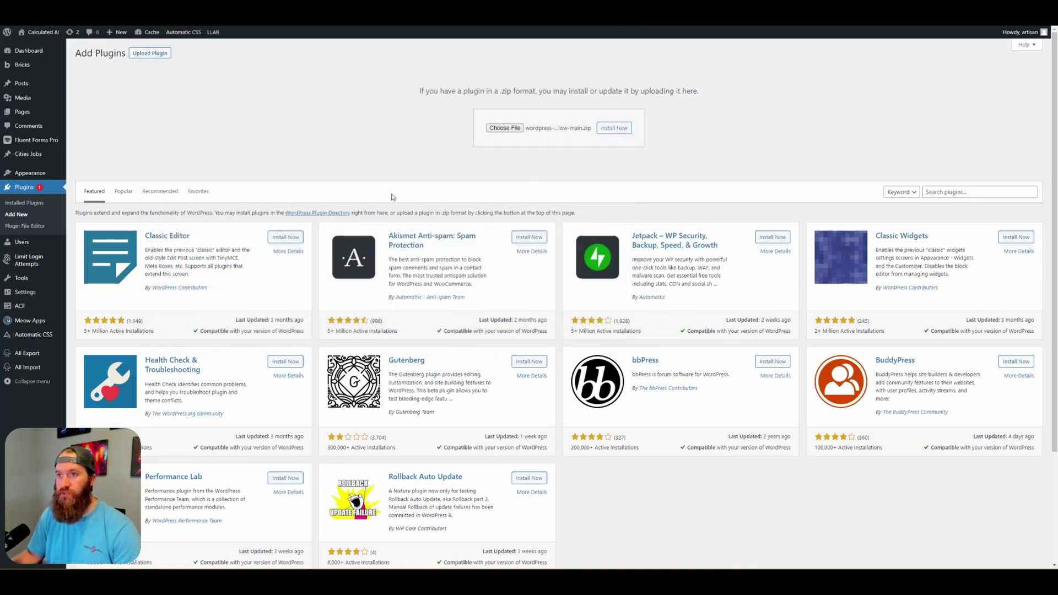
left_click(624, 131)
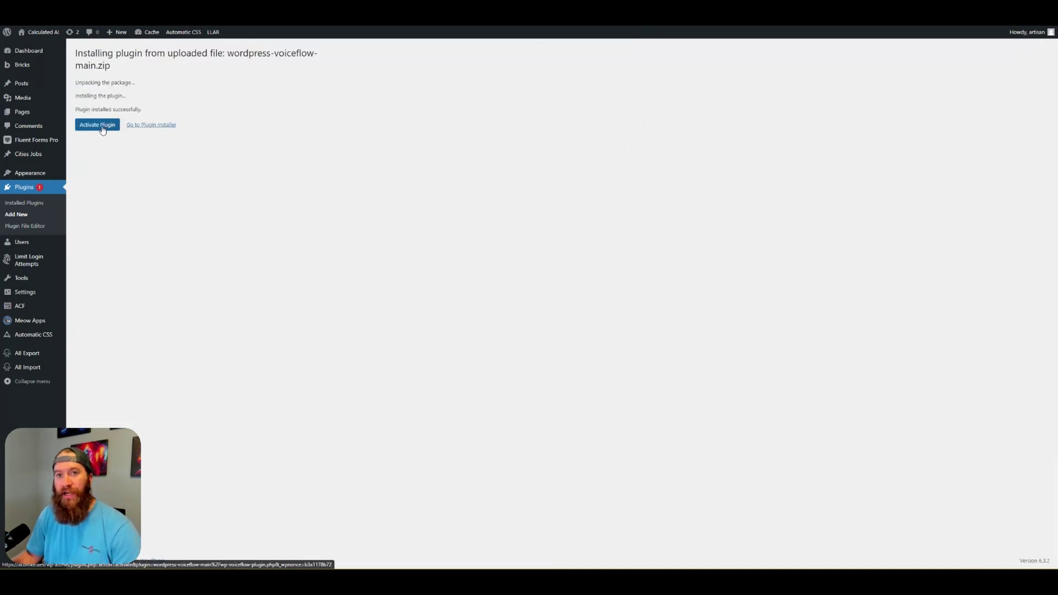
left_click(99, 125)
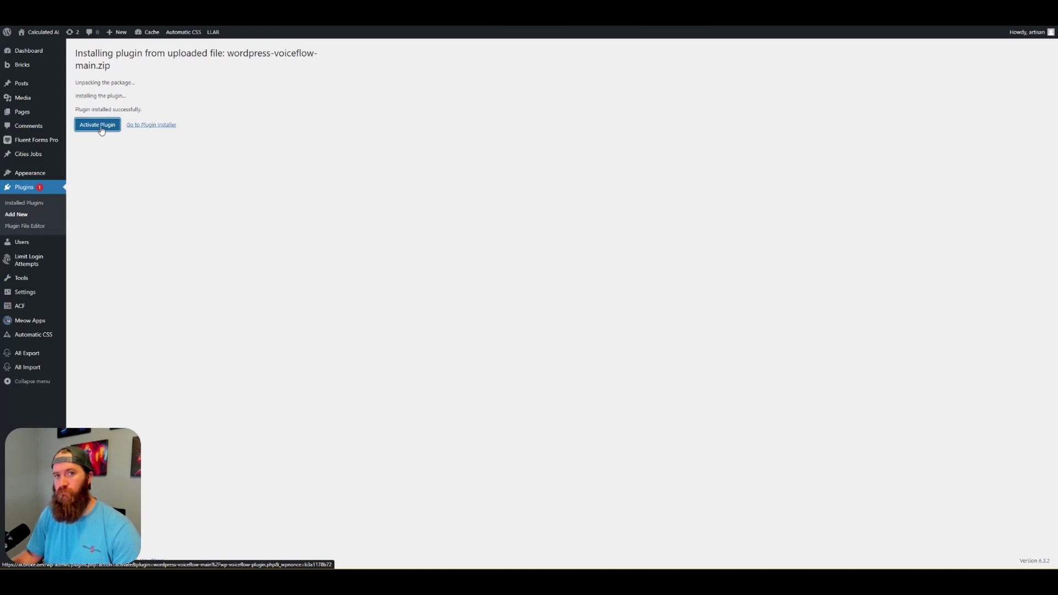
Review the Voiceflow 1.0.0 plugin's description and version line in the plugins list
scroll(246, 307, "down", 3)
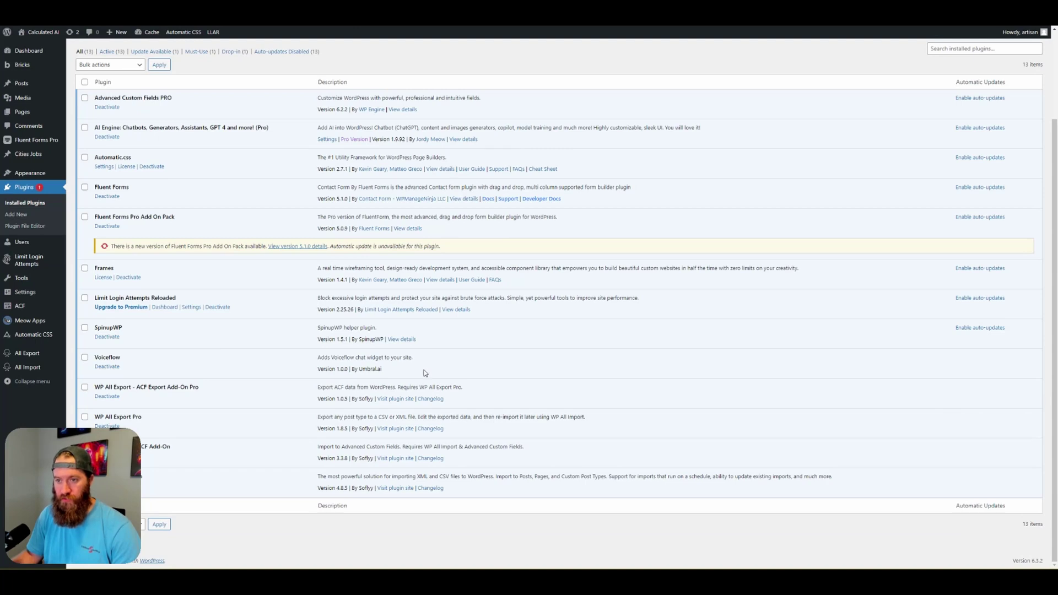
left_click_drag(404, 374, 447, 362)
left_click(352, 366)
mouse_move(318, 359)
left_mouse_down()
mouse_move(442, 362)
mouse_move(319, 358)
left_mouse_up()
left_click(453, 362)
left_click(402, 376)
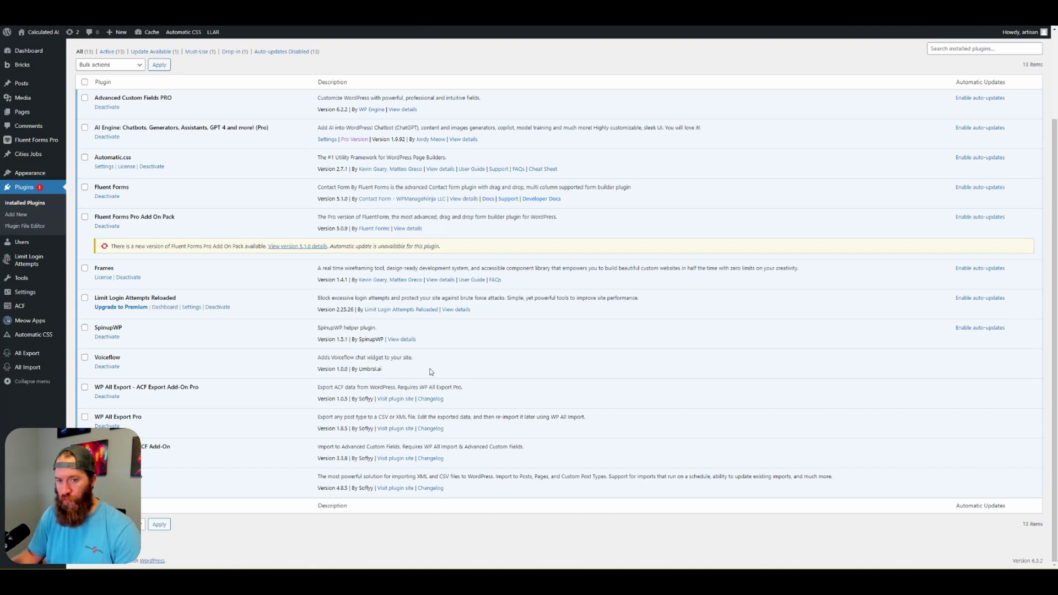
triple_click(392, 375)
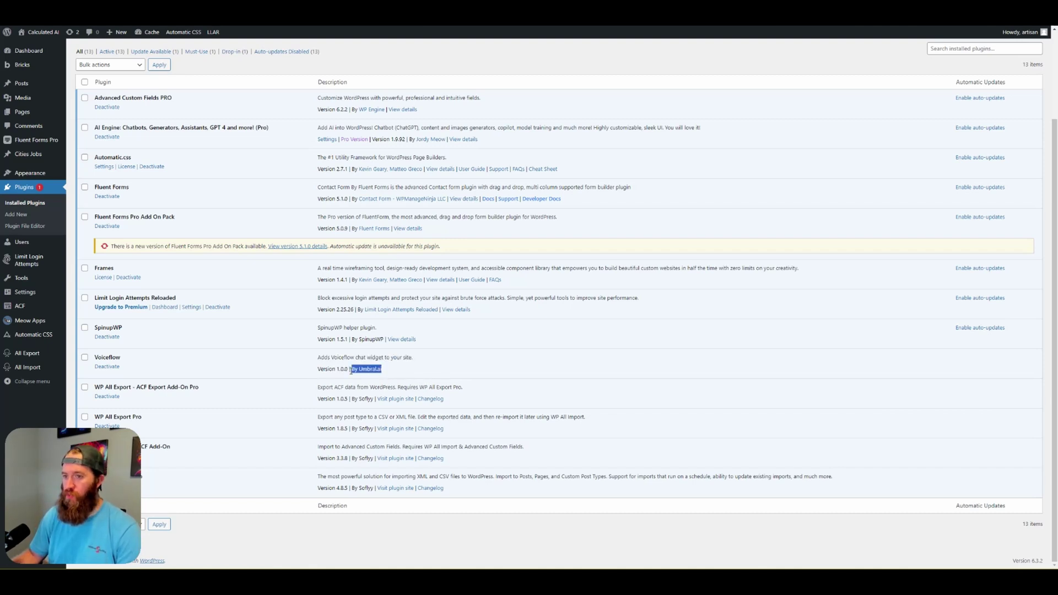
left_click(397, 376)
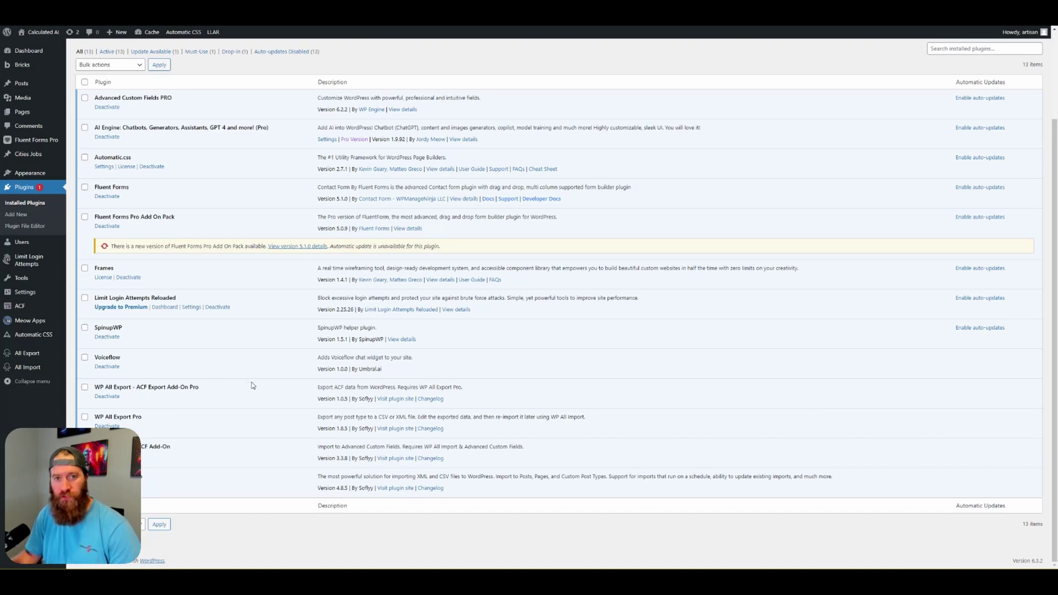
mouse_move(25, 298)
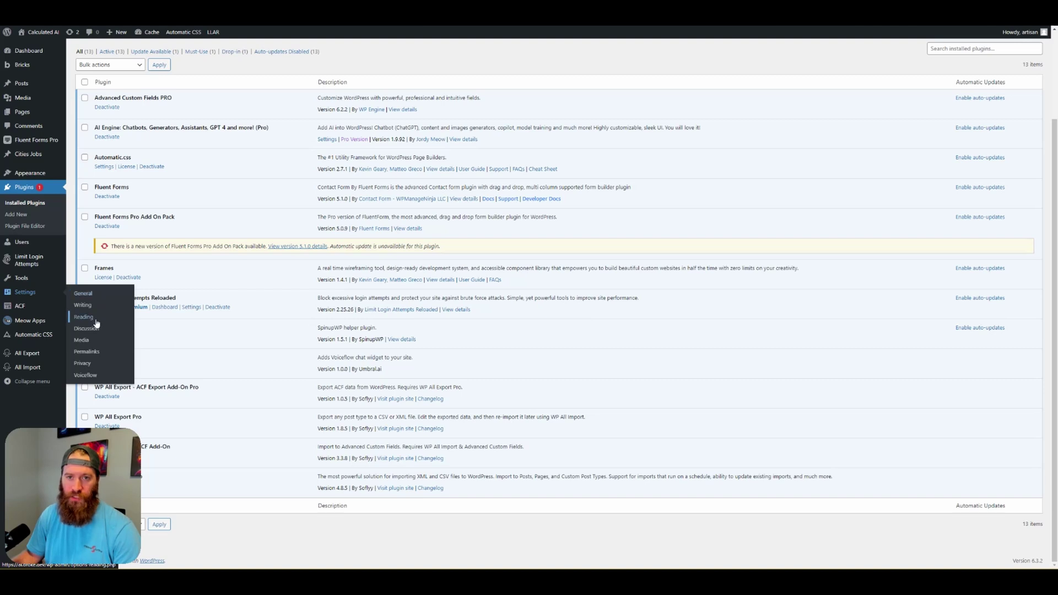
Open the Voiceflow plugin settings and clear the Project ID field
left_click(85, 376)
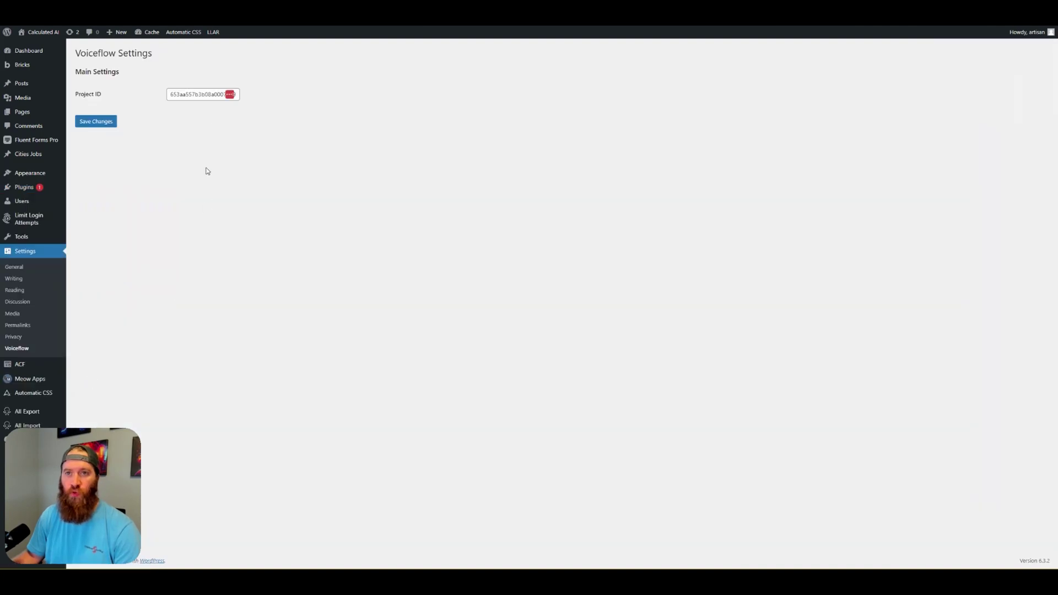
double_click(208, 96)
key("BackSpace")
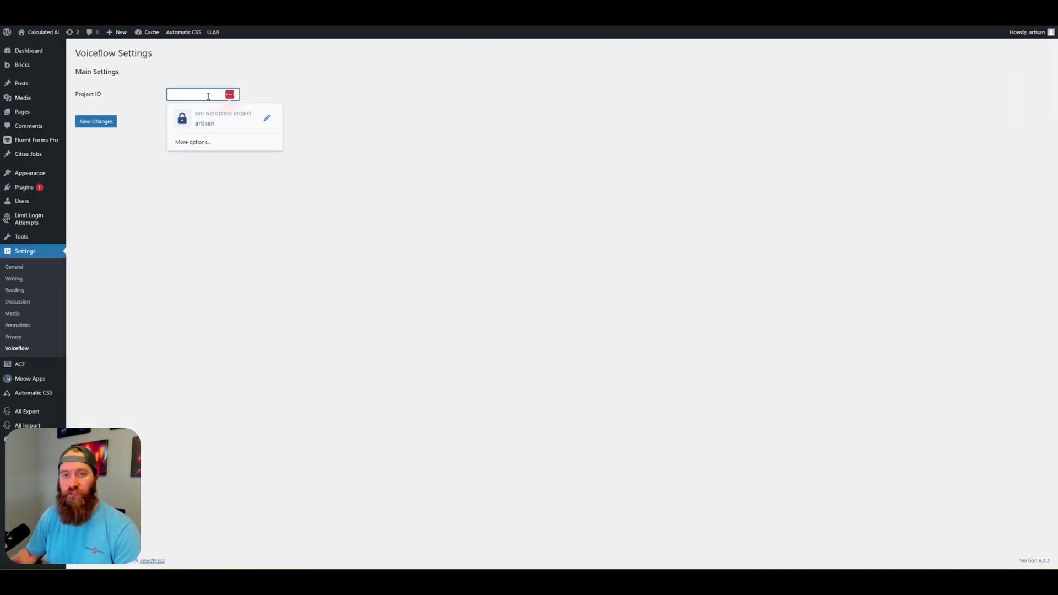
left_click(182, 233)
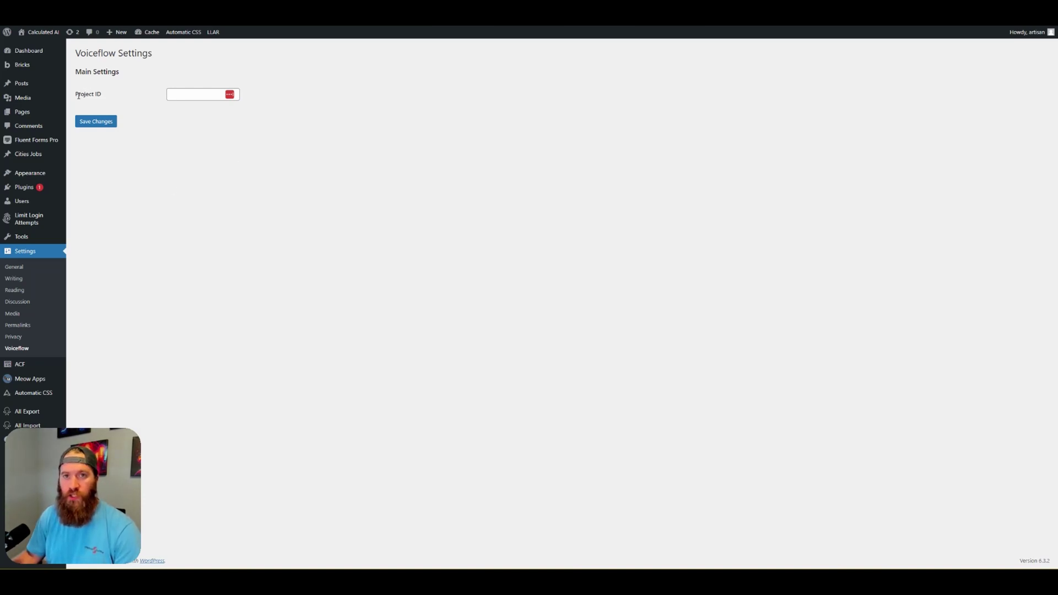
Switch to the Voiceflow All Assistants dashboard
left_click_drag(78, 95, 125, 98)
left_click(132, 123)
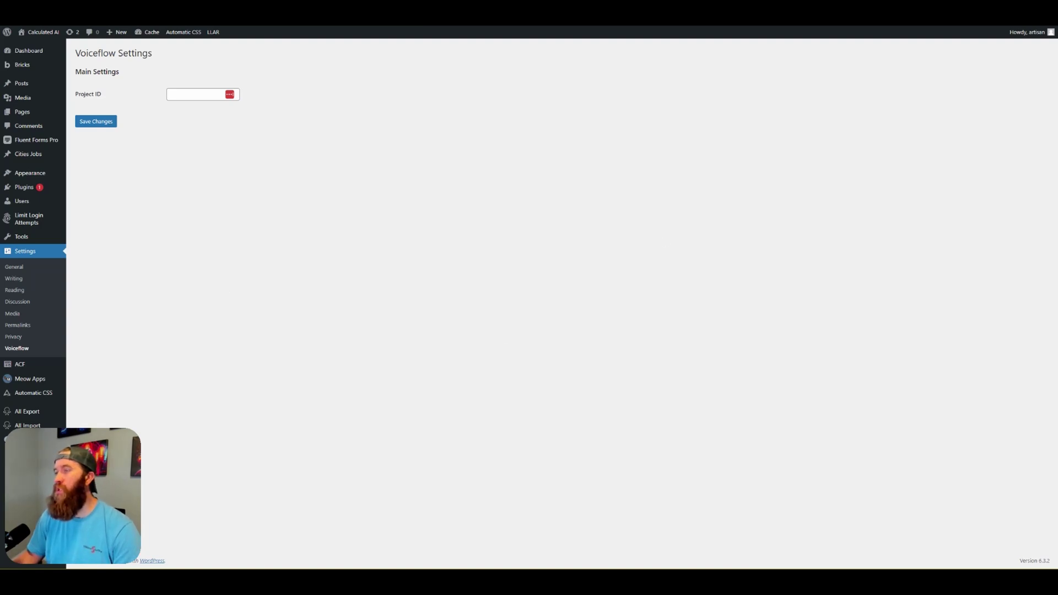
mouse_move(898, 16)
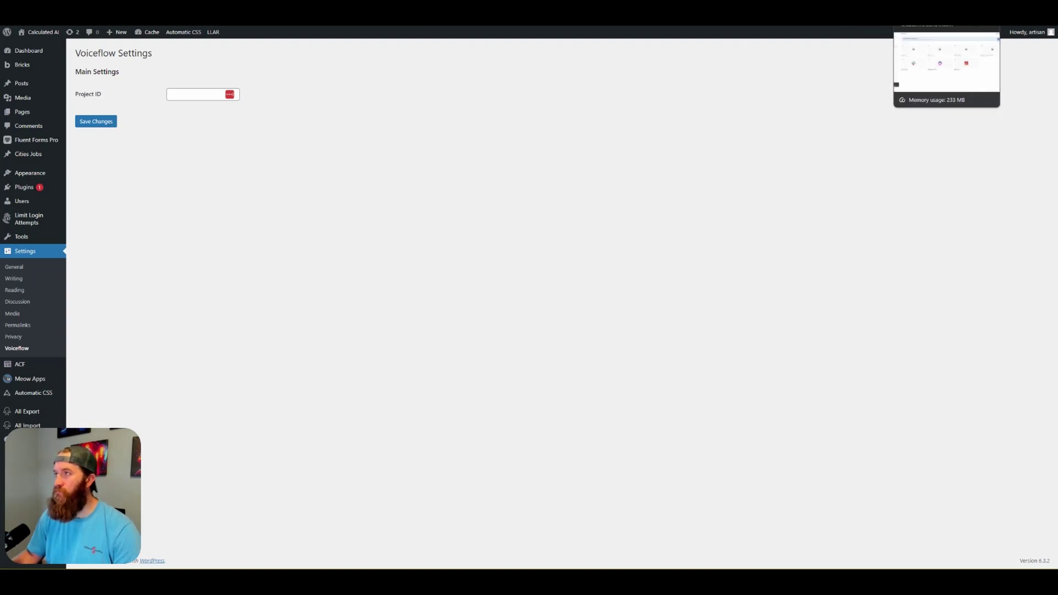
left_click(937, 17)
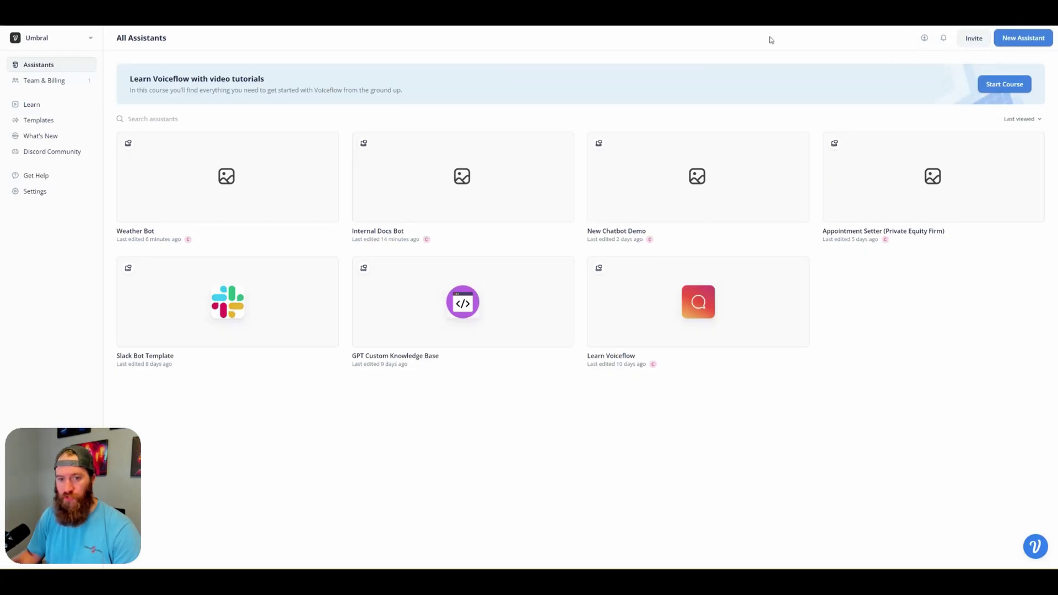
Open the Internal Docs Bot in the Designer and go to its General settings
mouse_move(499, 172)
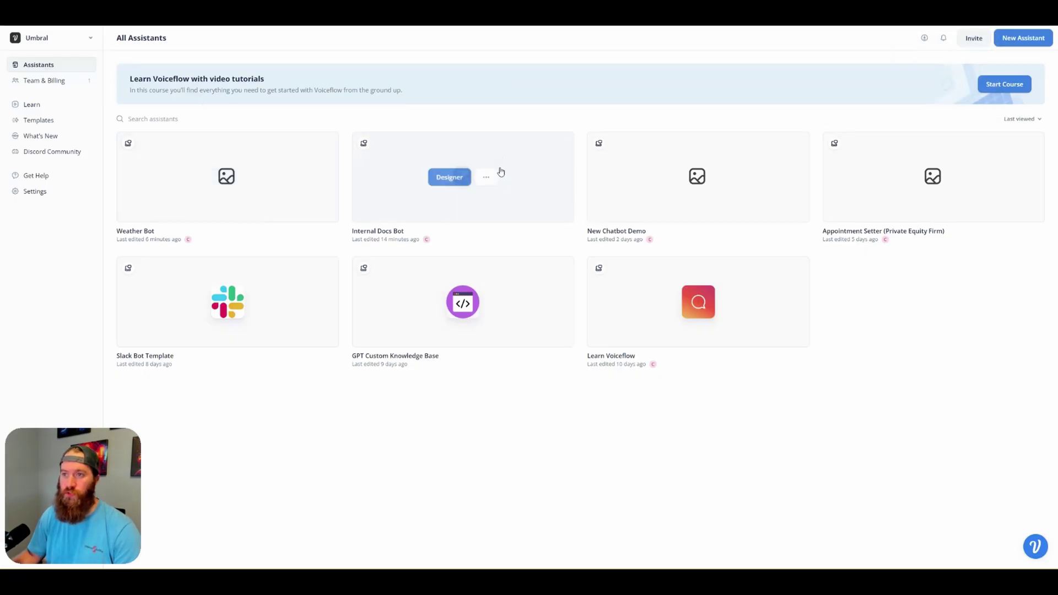
left_click(449, 177)
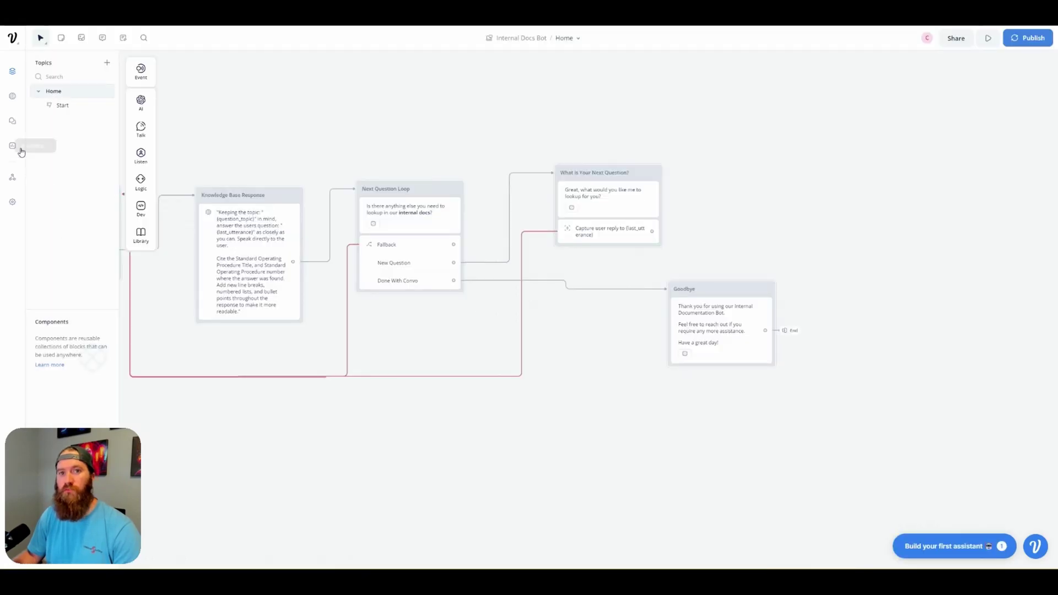
left_click(12, 204)
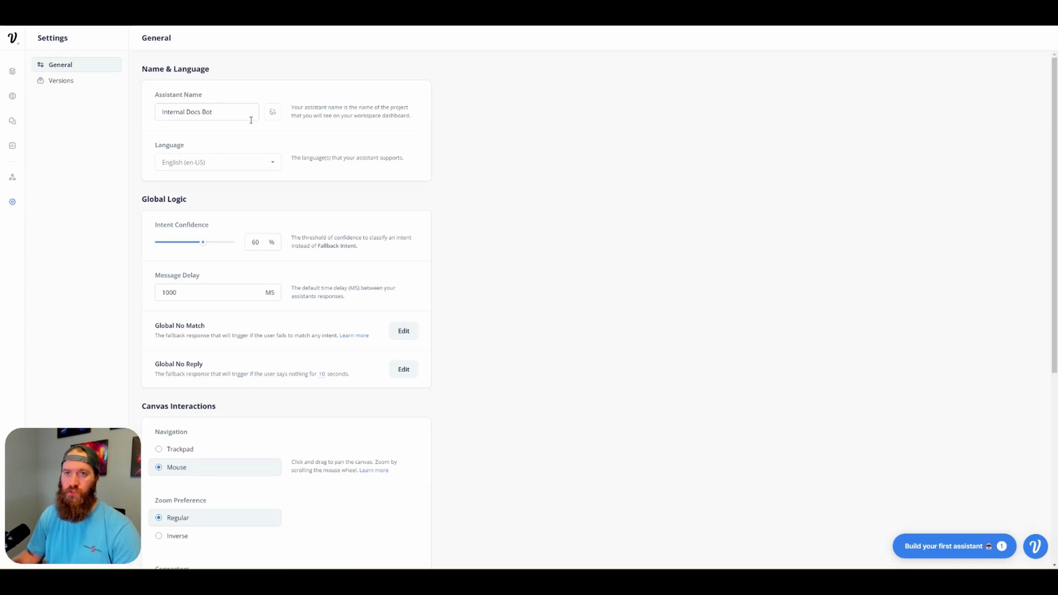
Copy the Internal Docs Bot's Project ID from the Metadata section
scroll(453, 274, "down", 2)
scroll(455, 274, "down", 4)
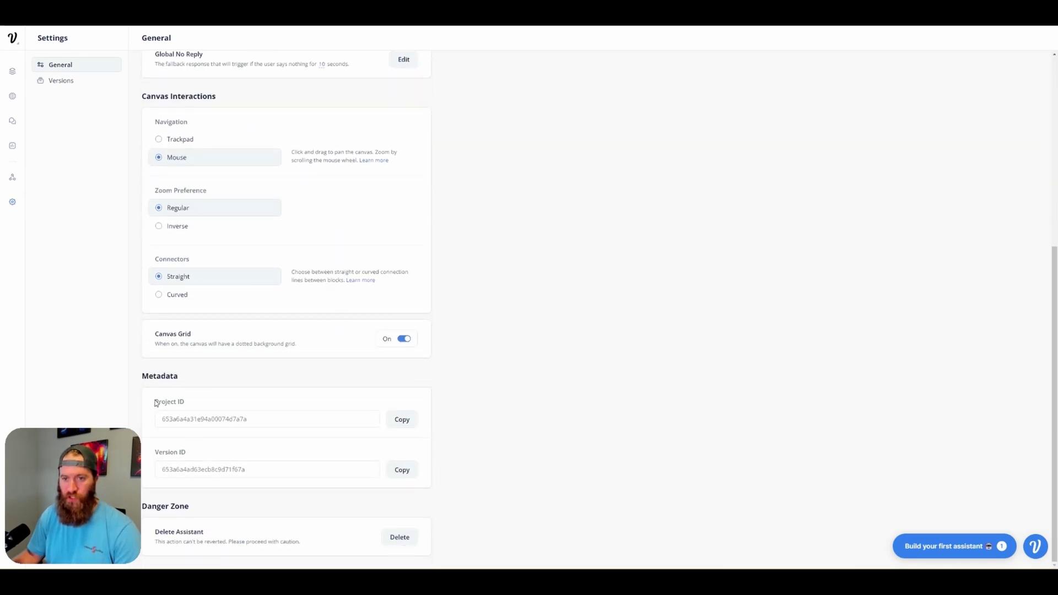
left_click_drag(155, 401, 235, 437)
left_click(179, 456)
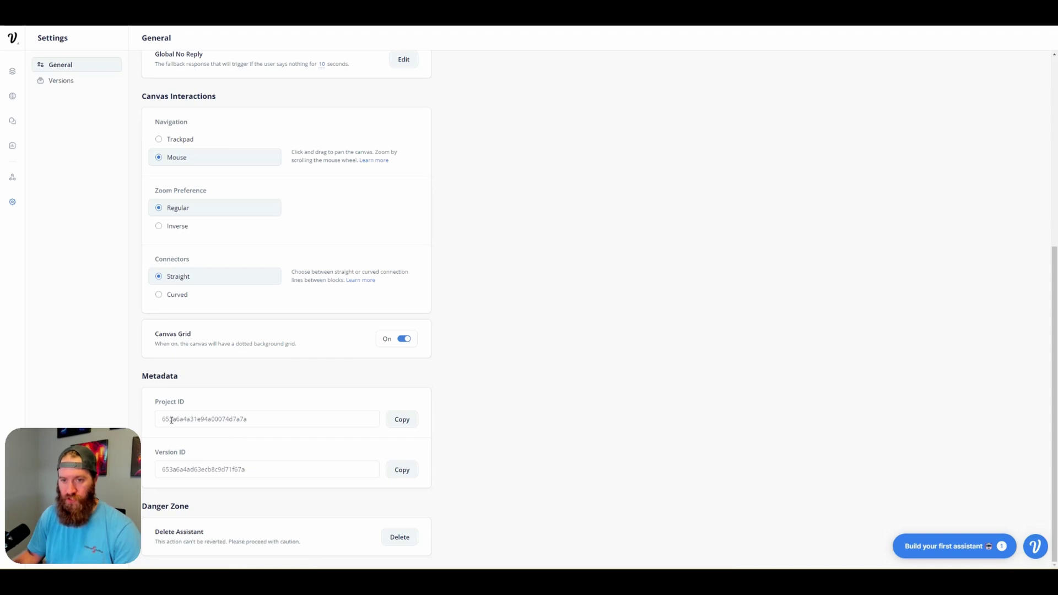
left_click_drag(152, 403, 347, 420)
left_click(412, 422)
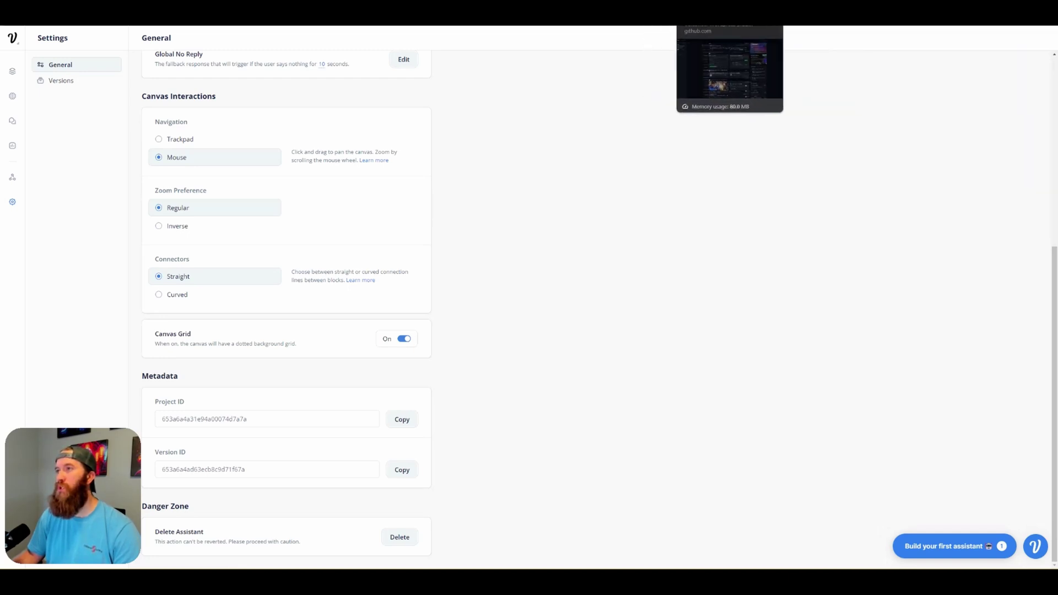
Paste the copied Project ID into the WordPress Voiceflow settings field
left_click(848, 17)
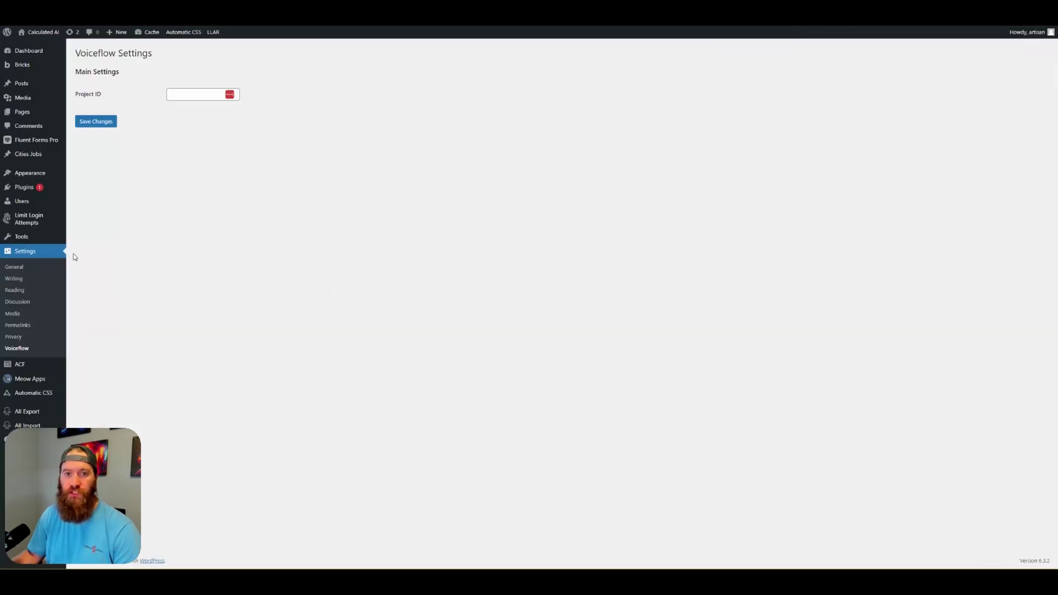
left_click(208, 94)
key("ctrl+v")
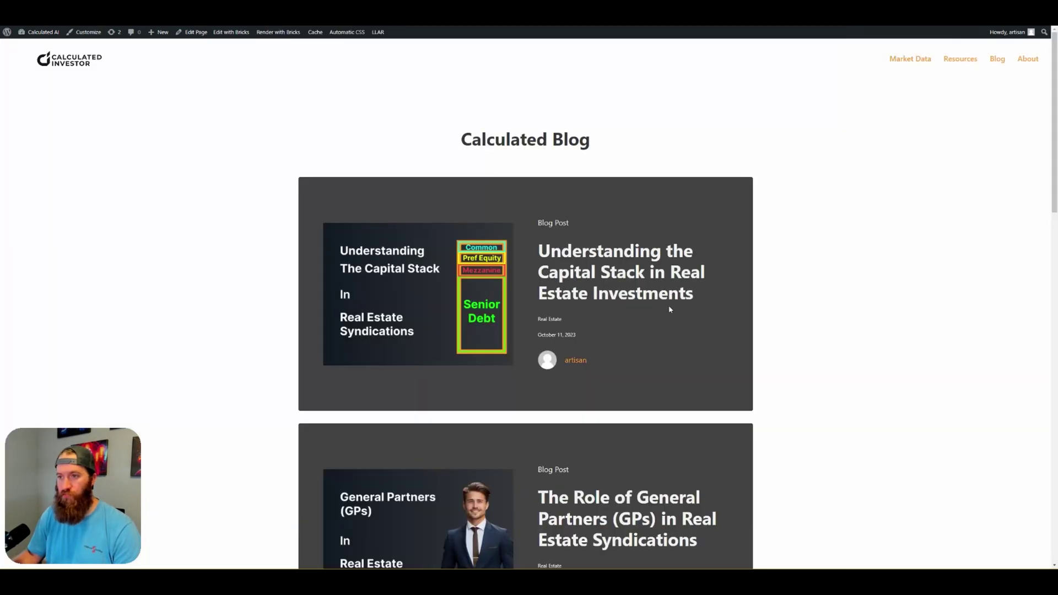
scroll(669, 309, "down", 10)
scroll(712, 385, "down", 4)
scroll(716, 418, "up", 20)
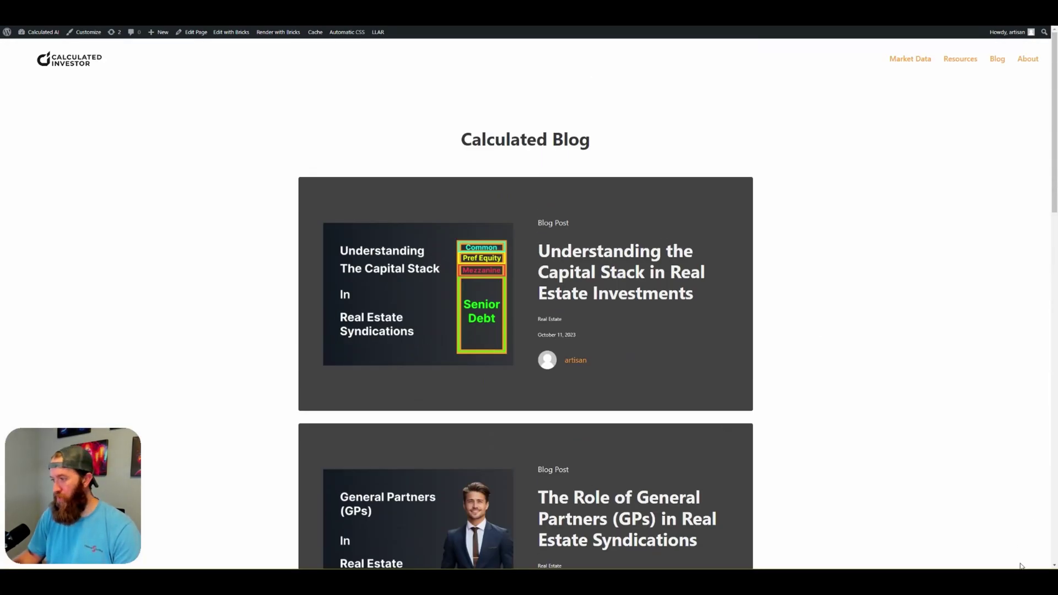
scroll(995, 527, "down", 1)
scroll(952, 449, "up", 1)
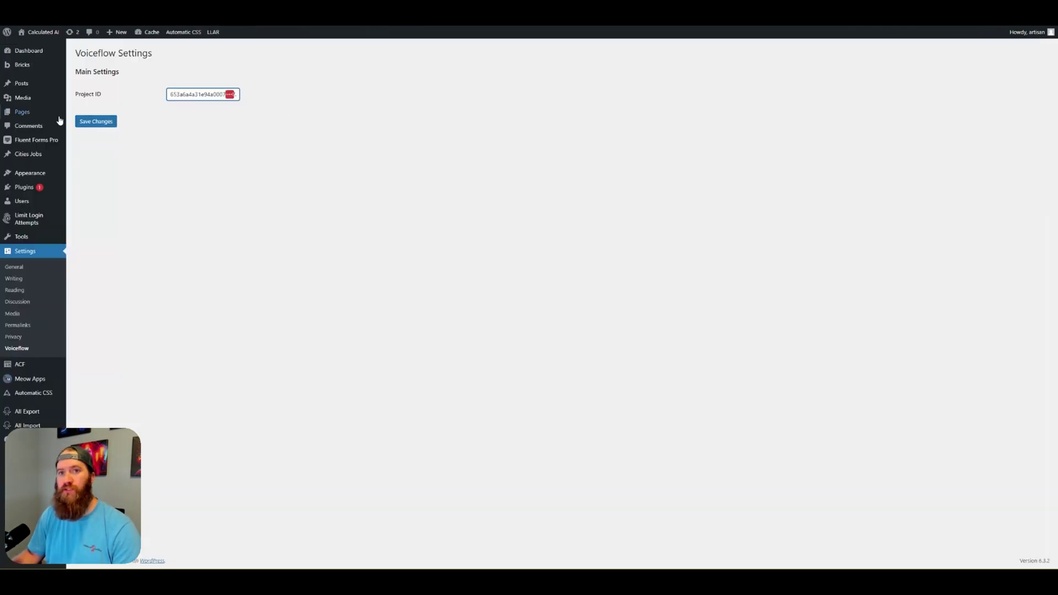
Save the Project ID and view the Calculated Blog front page
mouse_move(59, 116)
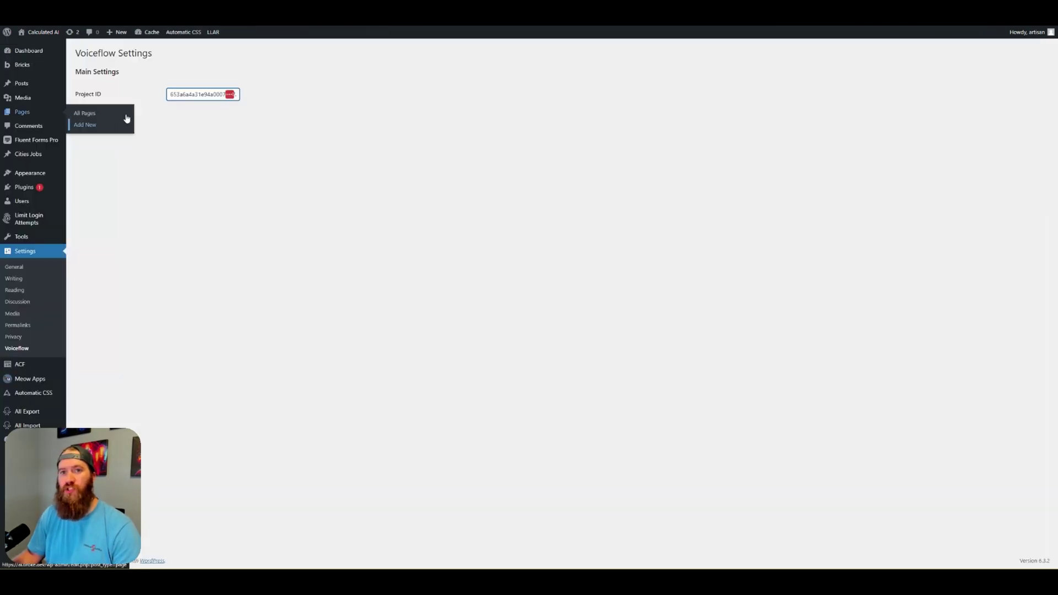
left_click(103, 122)
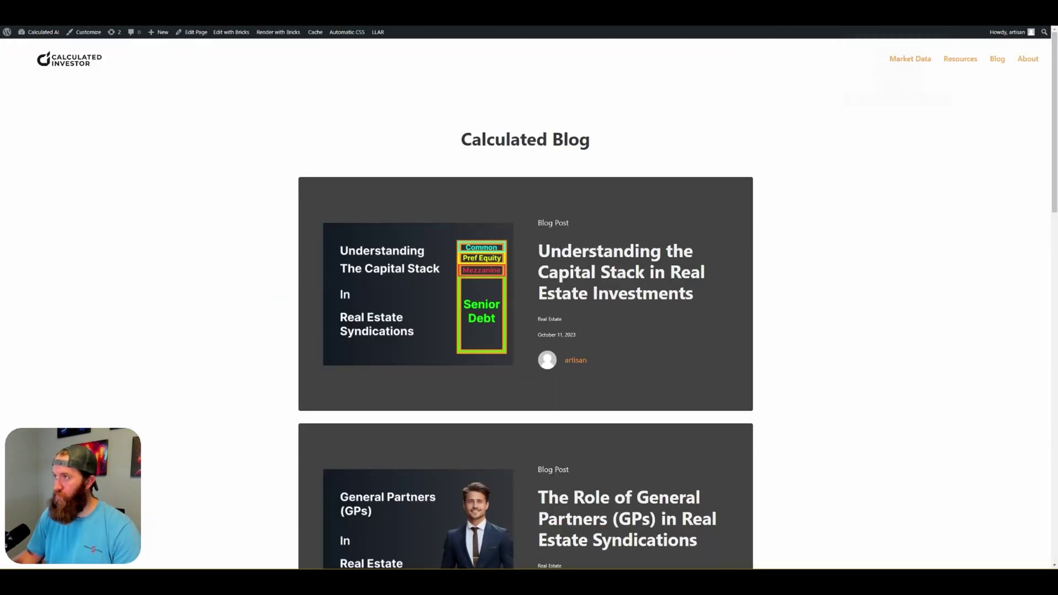
left_click(876, 16)
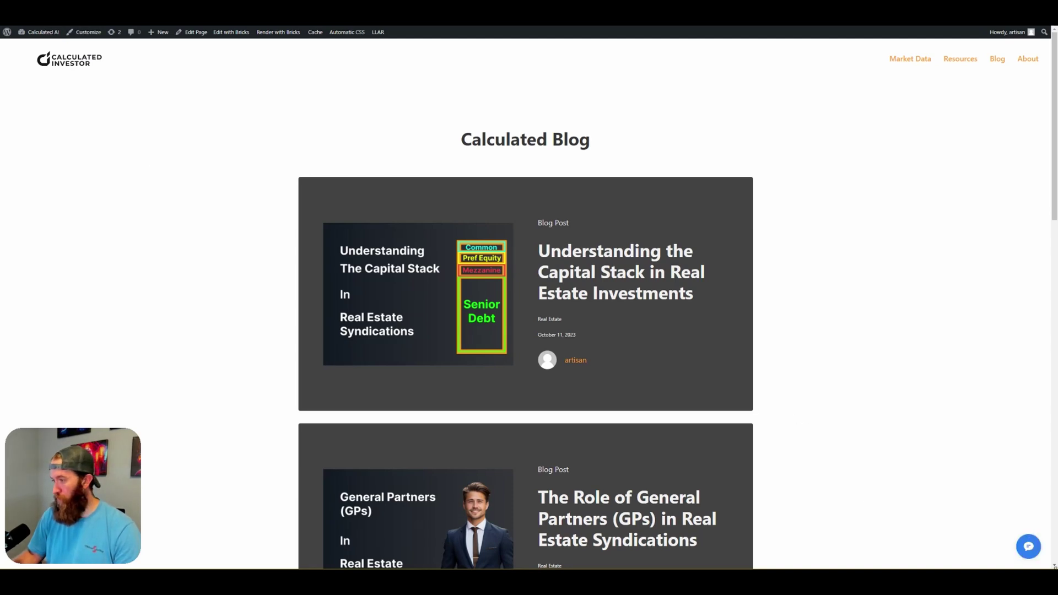
Open the blog's chat widget and read the bot's welcome message
left_click(1030, 548)
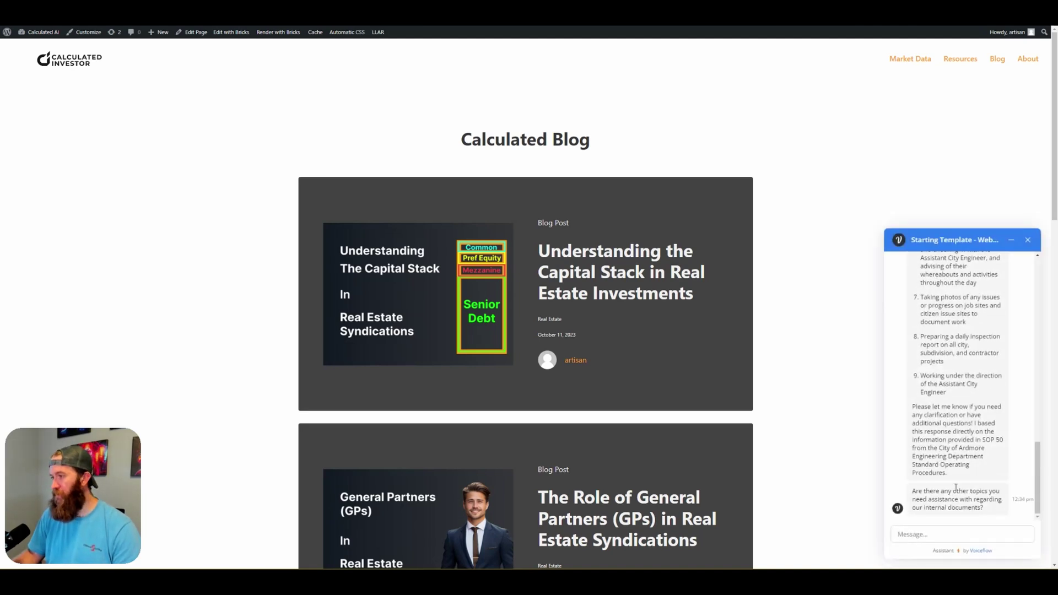
scroll(1014, 354, "down", 3)
scroll(996, 405, "up", 10)
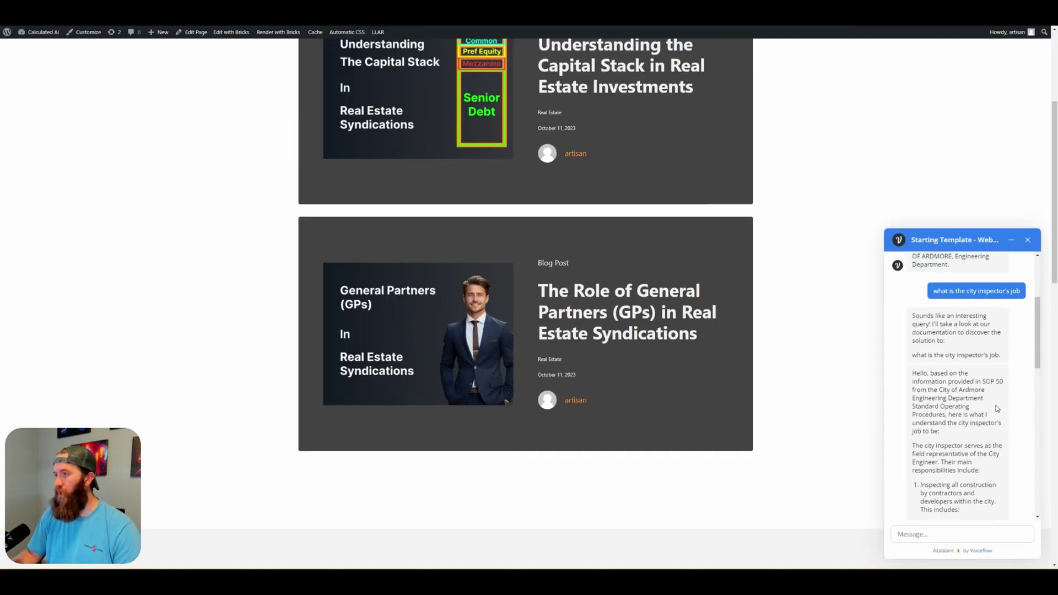
left_click_drag(935, 373, 986, 394)
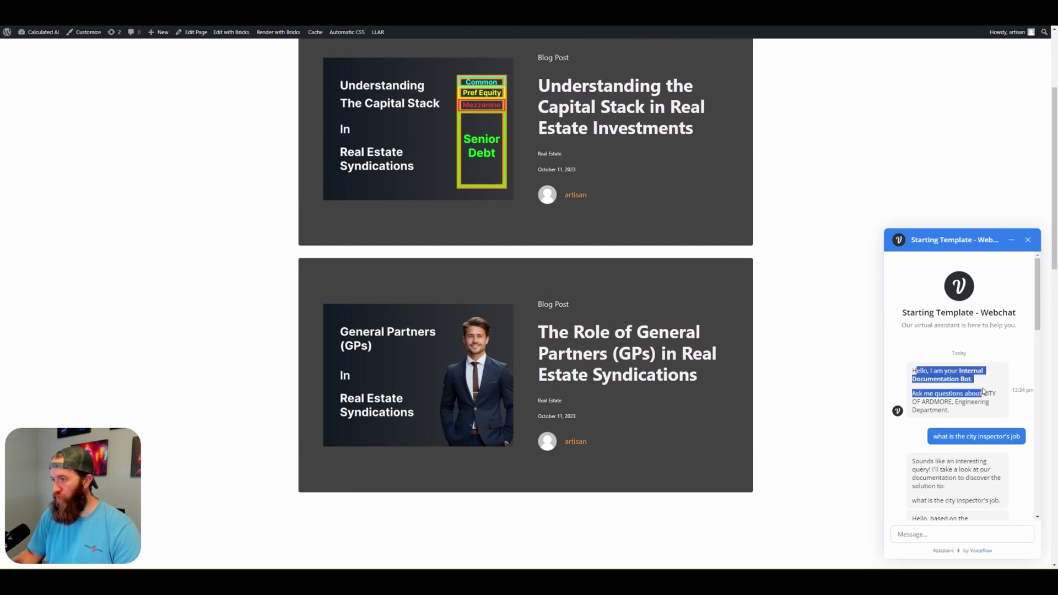
left_click(984, 393)
left_click_drag(913, 370, 981, 394)
left_click(981, 394)
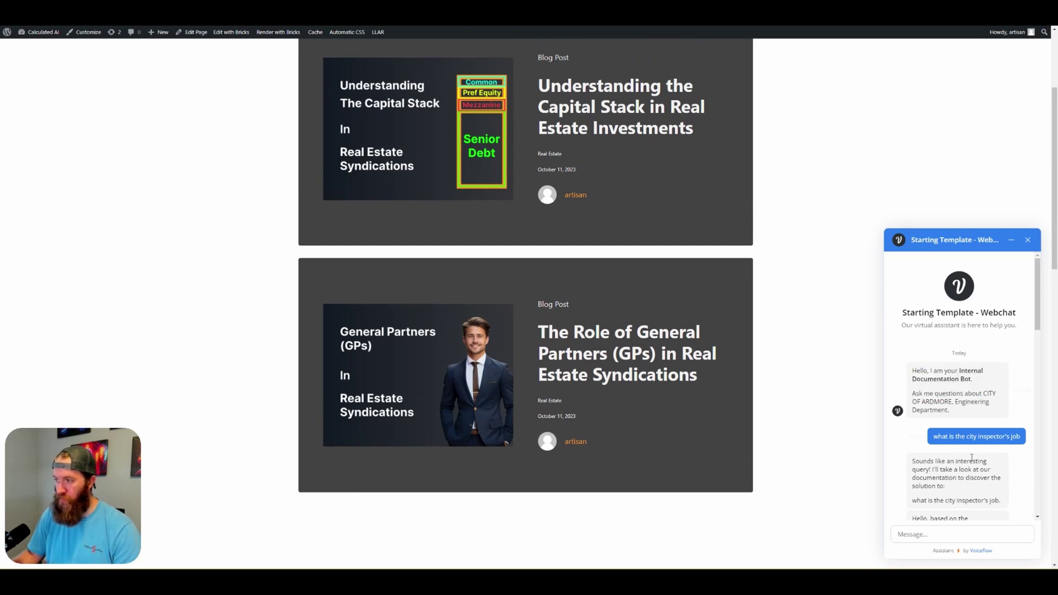
scroll(951, 465, "down", 10)
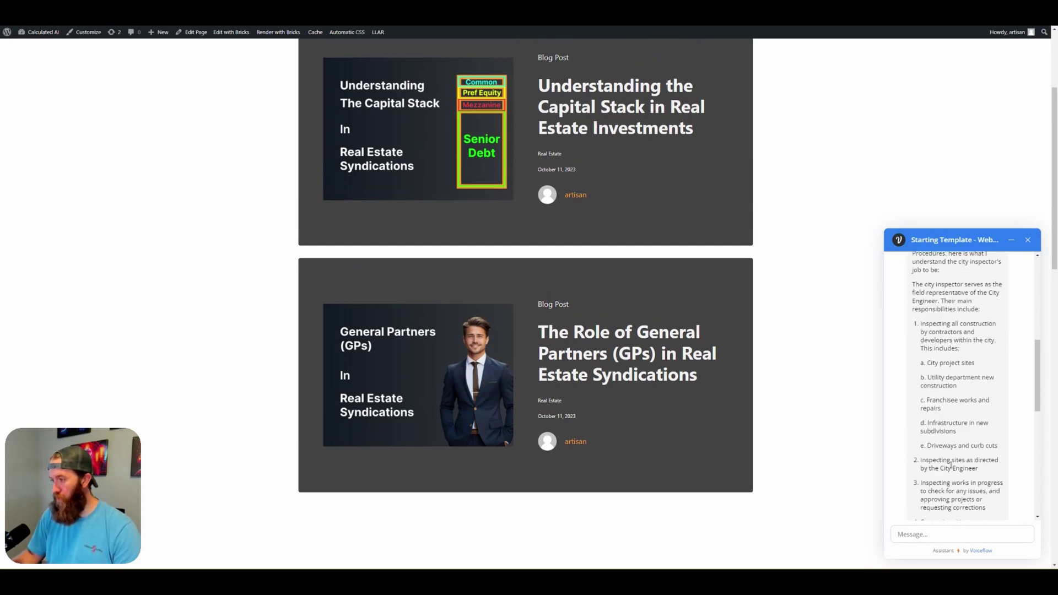
Ask the bot 'what uniform do I need to wear' and scroll through its replies
left_click(941, 530)
type("what")
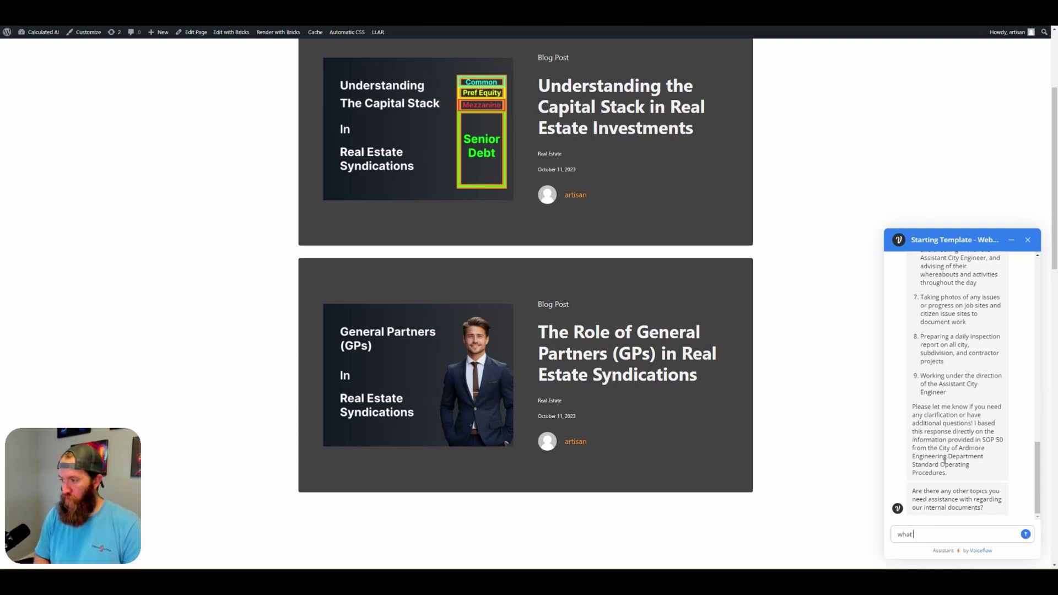
type(" uniform do I need to wear")
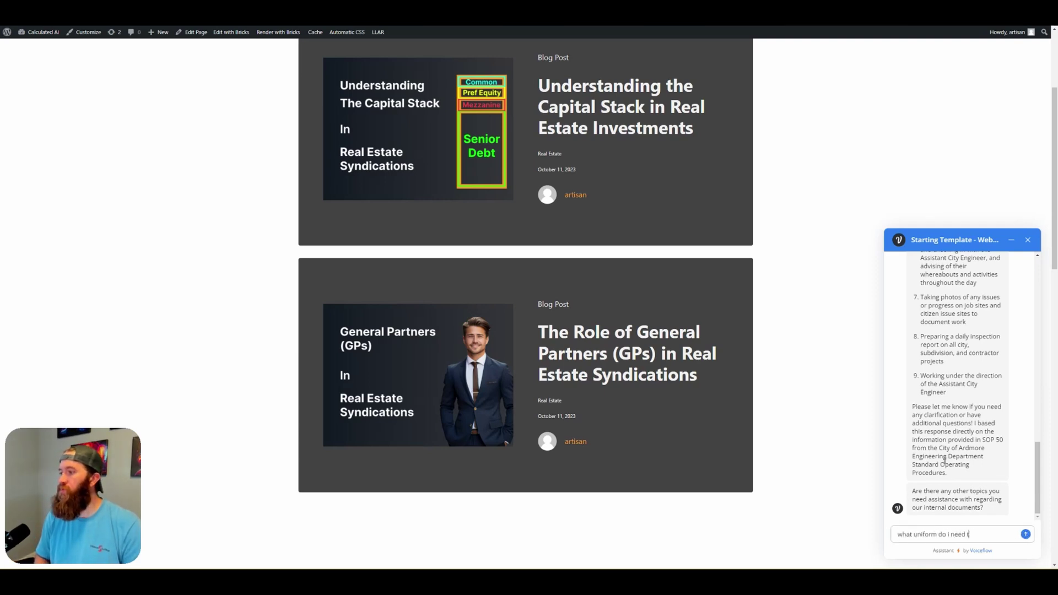
key("Return")
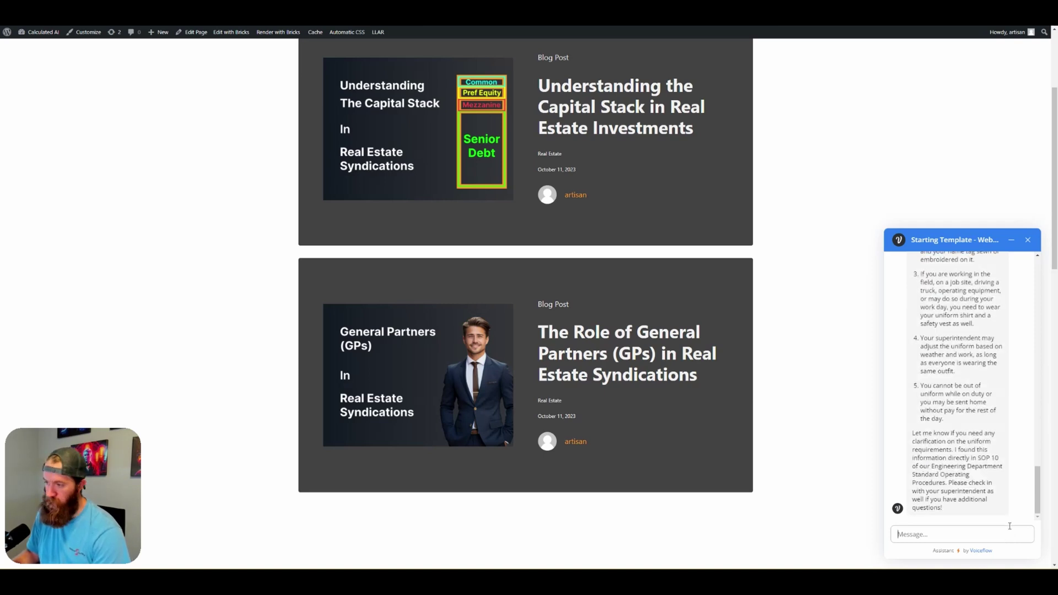
scroll(964, 387, "up", 2)
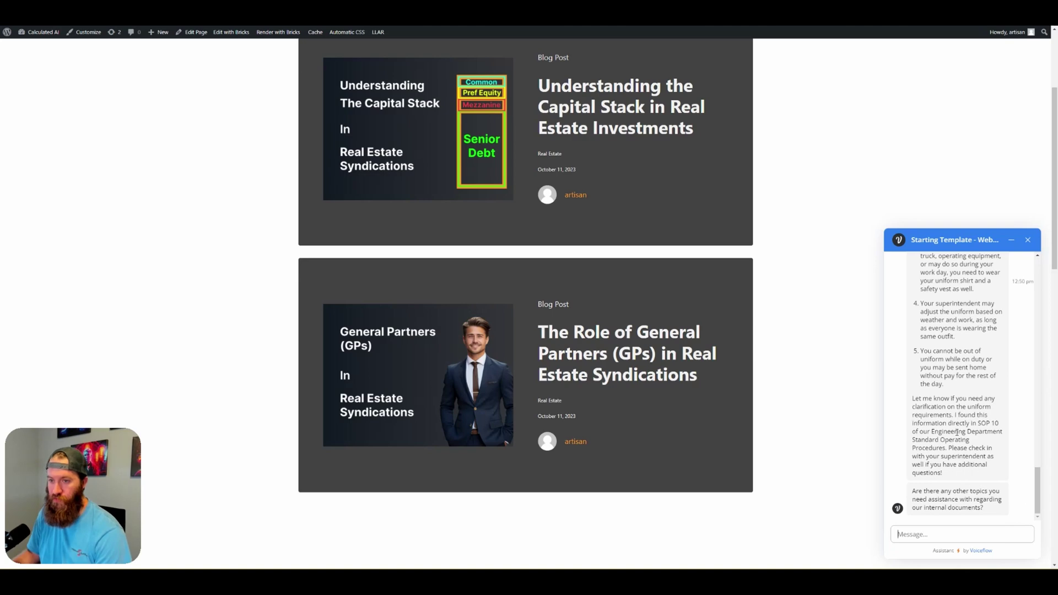
scroll(958, 436, "down", 3)
scroll(818, 401, "up", 5)
scroll(976, 463, "up", 5)
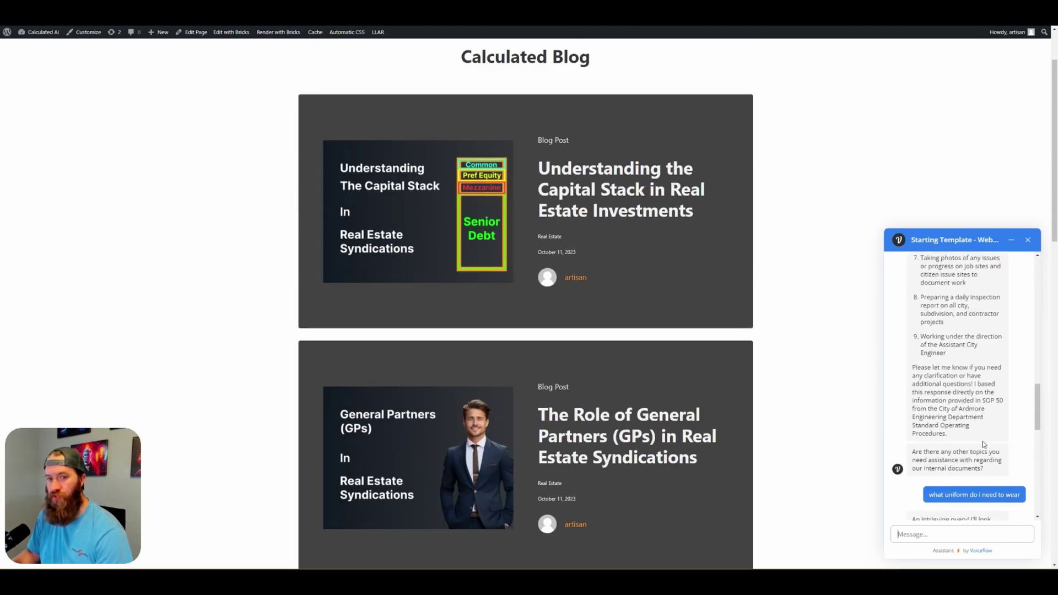
scroll(976, 463, "up", 5)
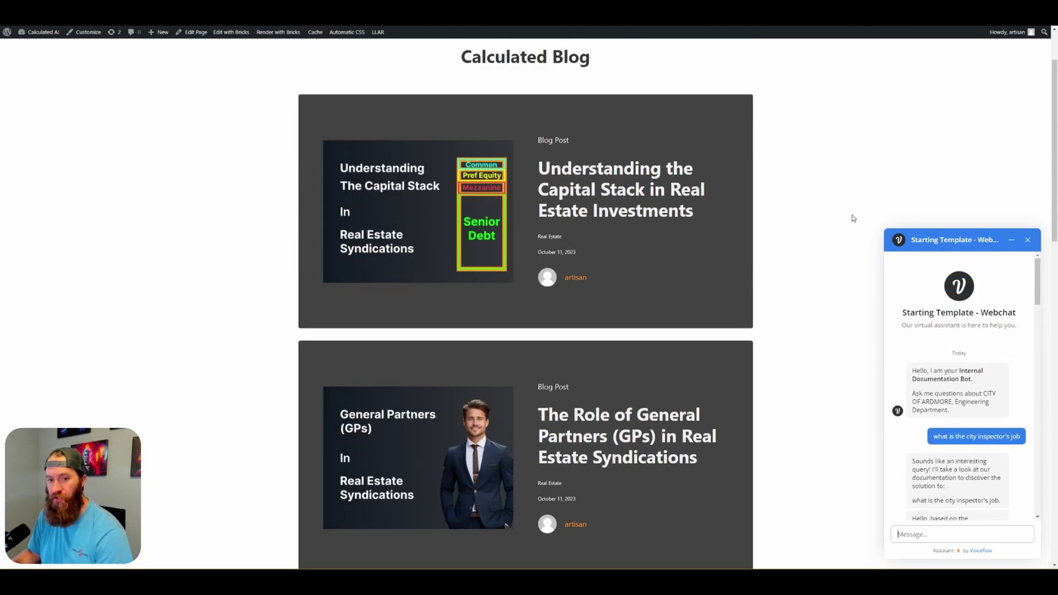
Close the chat widget and end the conversation
left_click(898, 534)
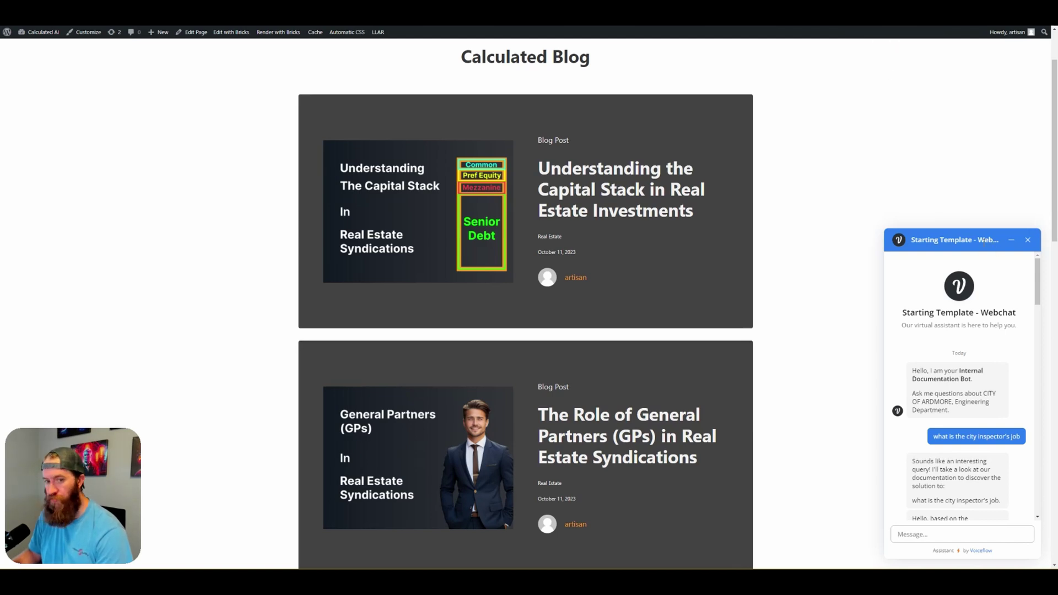
left_click(1028, 240)
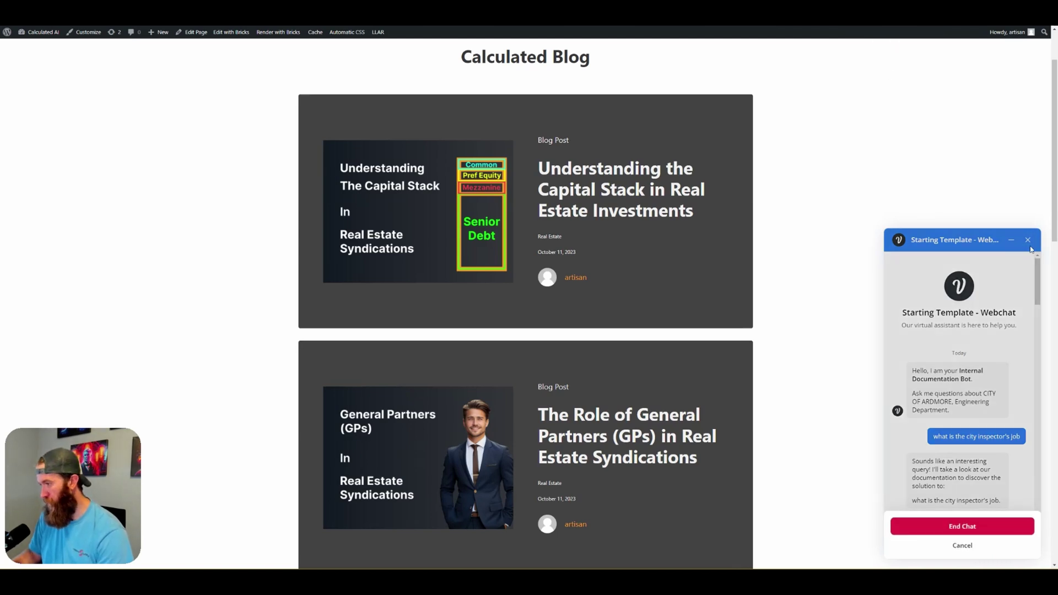
left_click(1009, 532)
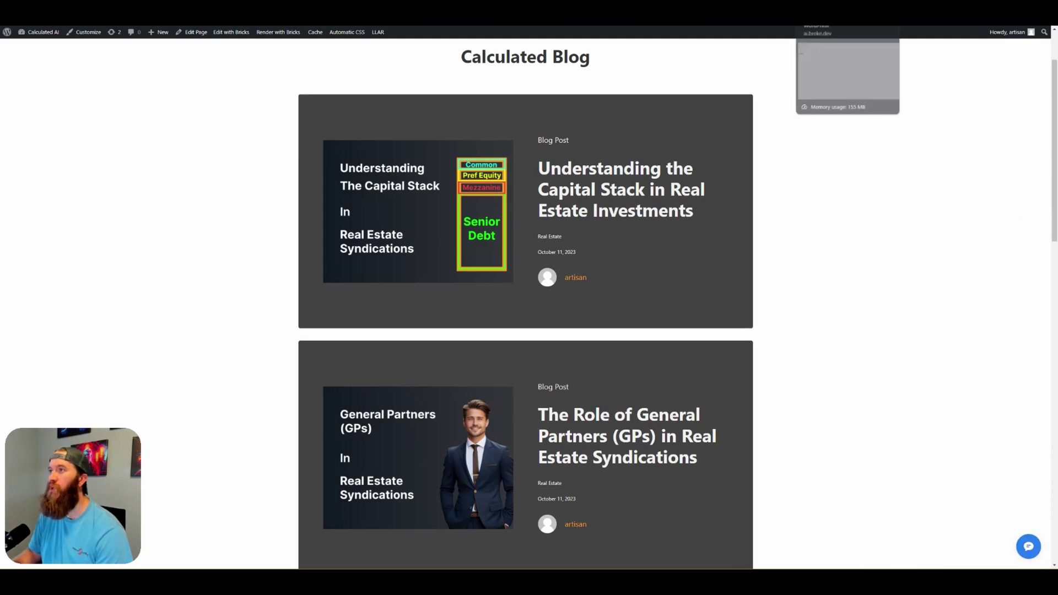
Delete the saved Project ID on the WordPress Voiceflow settings page
left_click(822, 12)
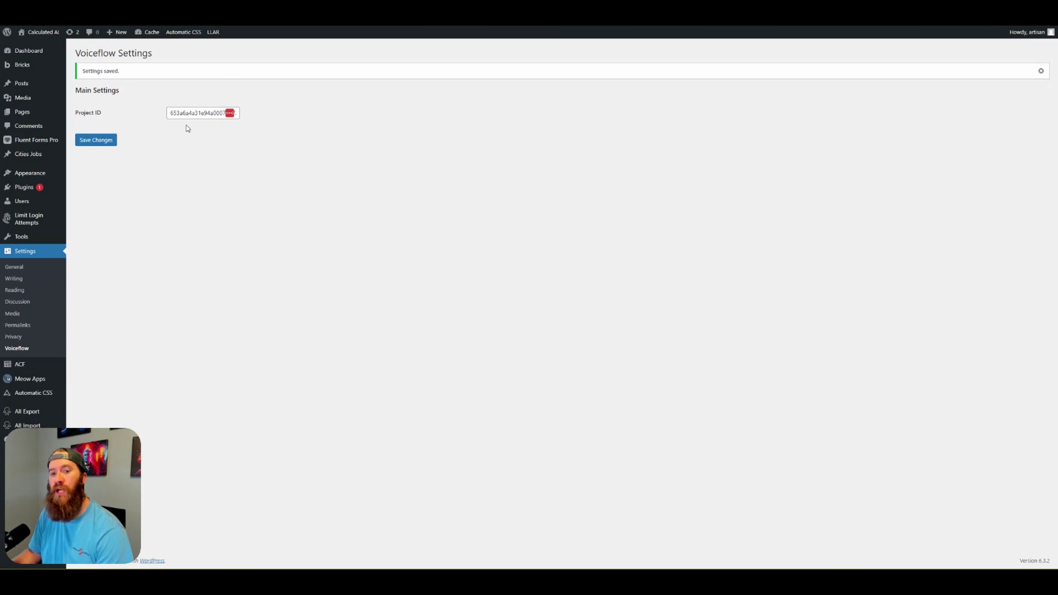
double_click(201, 117)
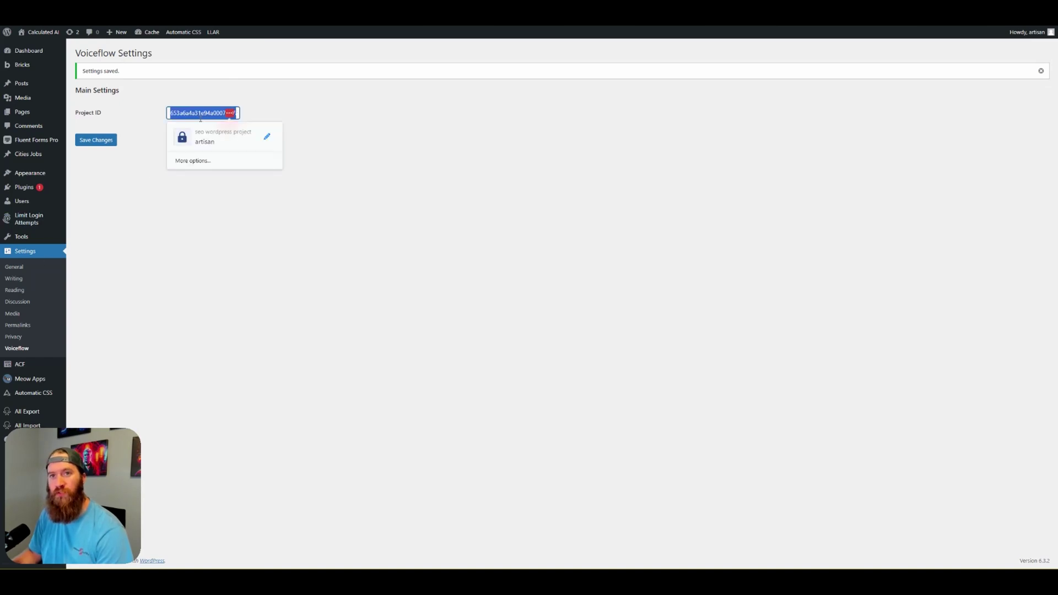
key("BackSpace")
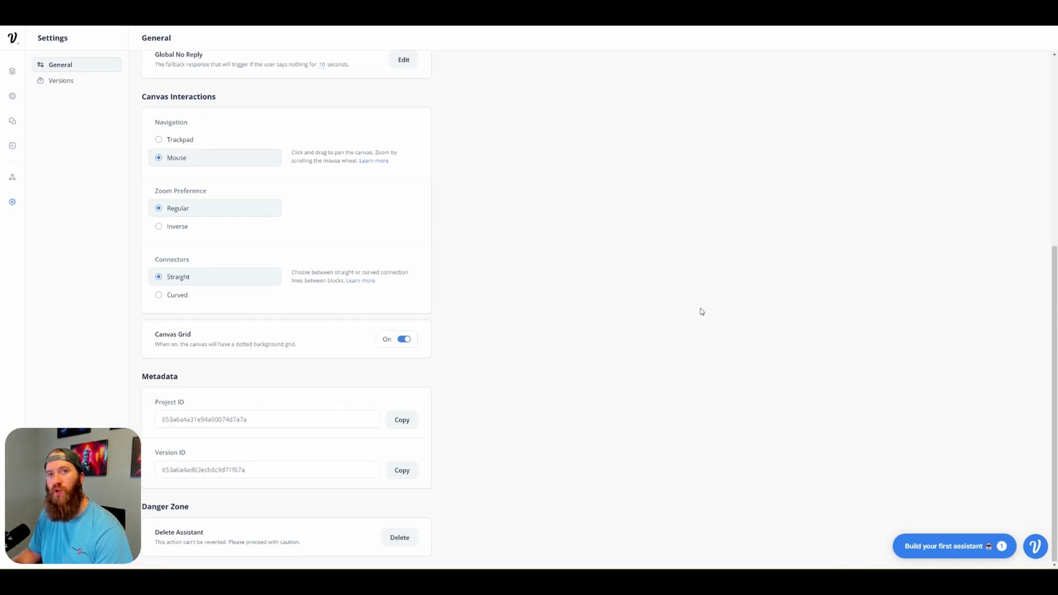
Go back to the Voiceflow dashboard and copy Weather Bot's Project ID from its Settings metadata
scroll(700, 310, "up", 4)
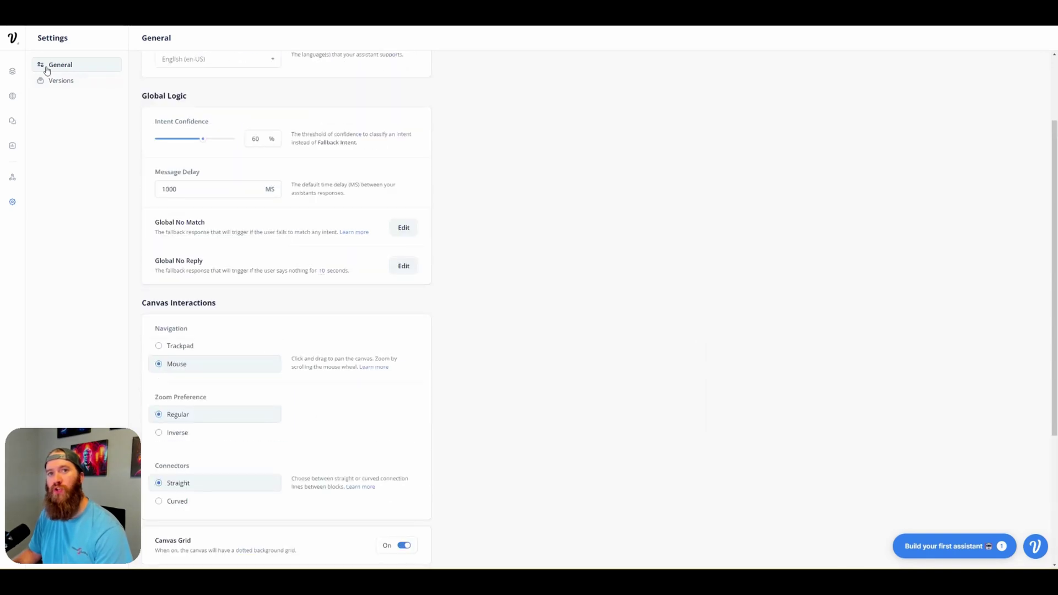
left_click(14, 40)
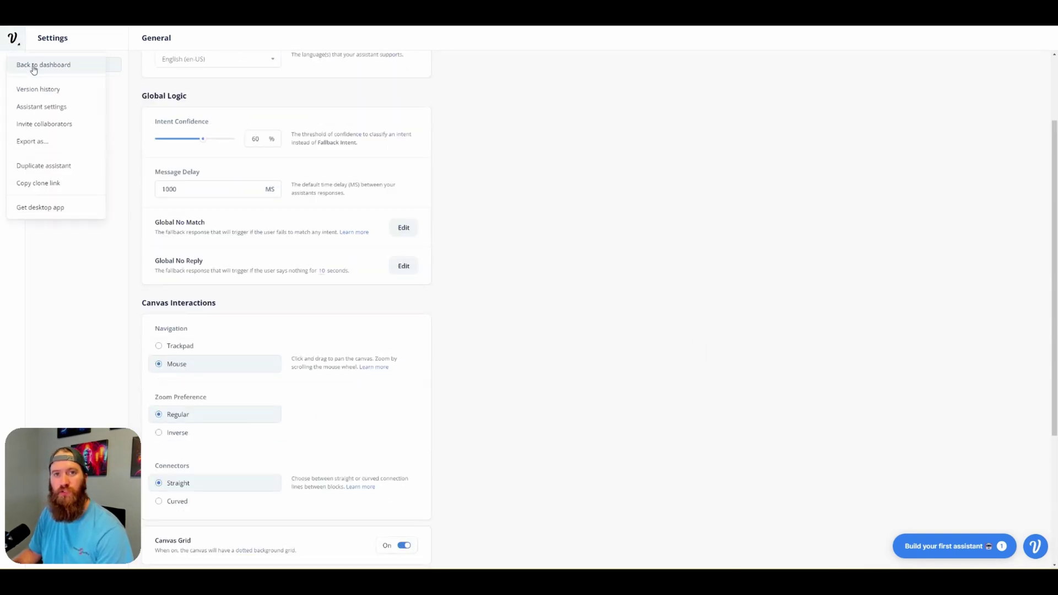
left_click(33, 66)
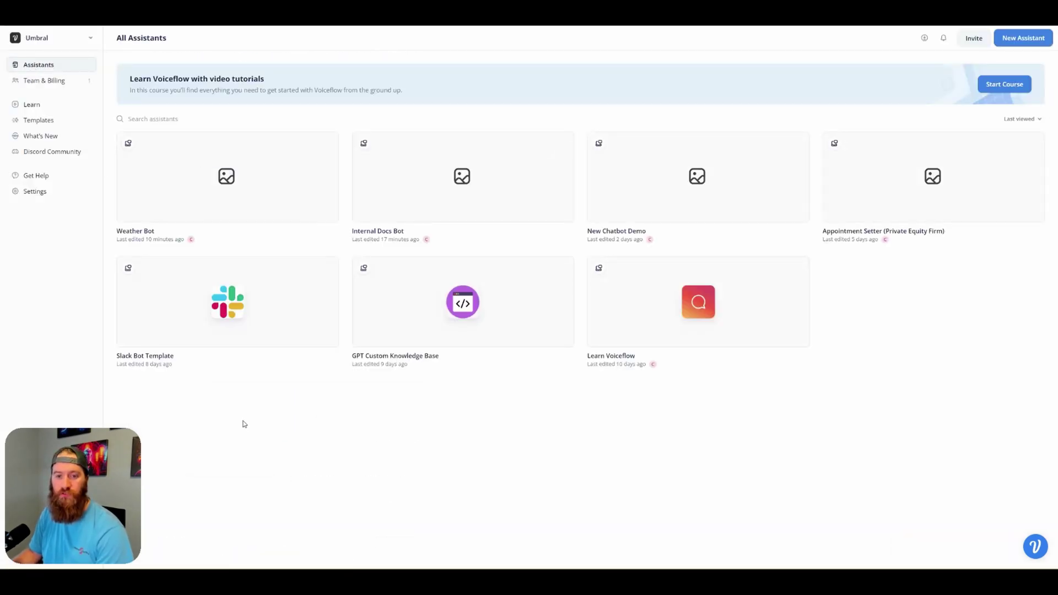
mouse_move(216, 182)
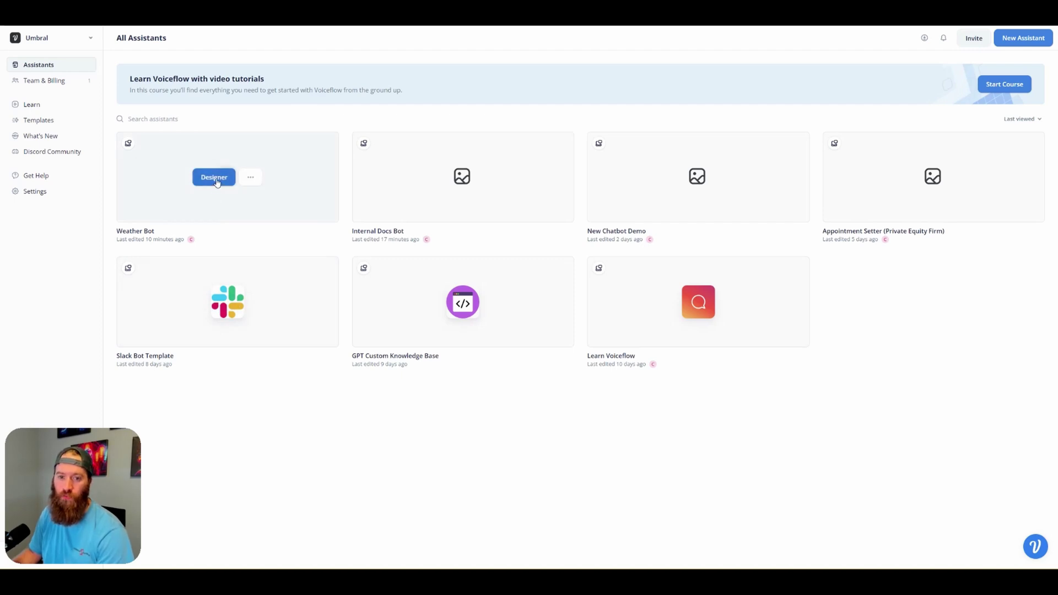
left_click(214, 178)
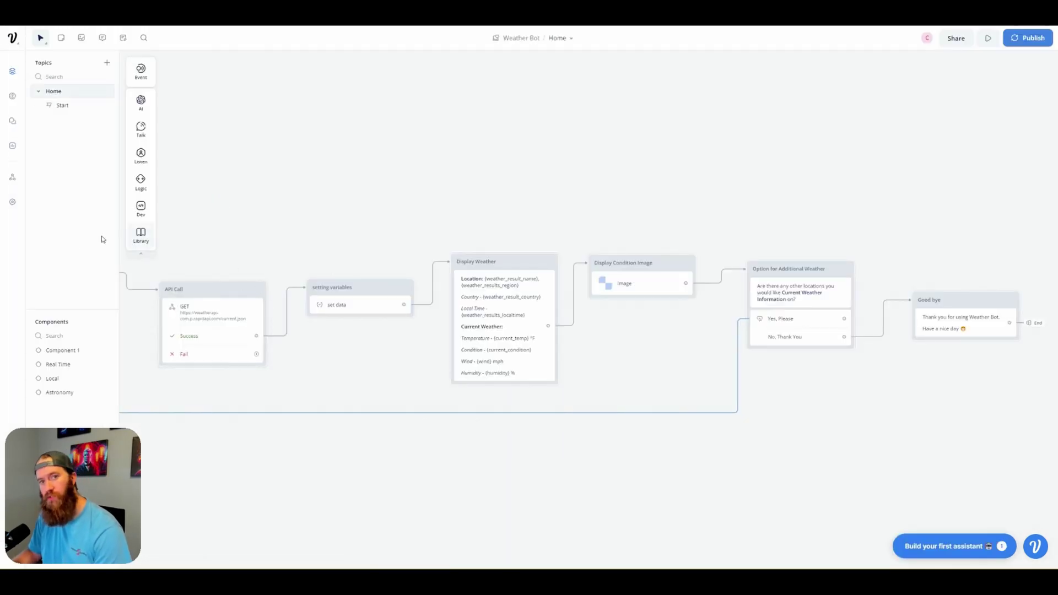
left_click(16, 211)
scroll(298, 419, "down", 5)
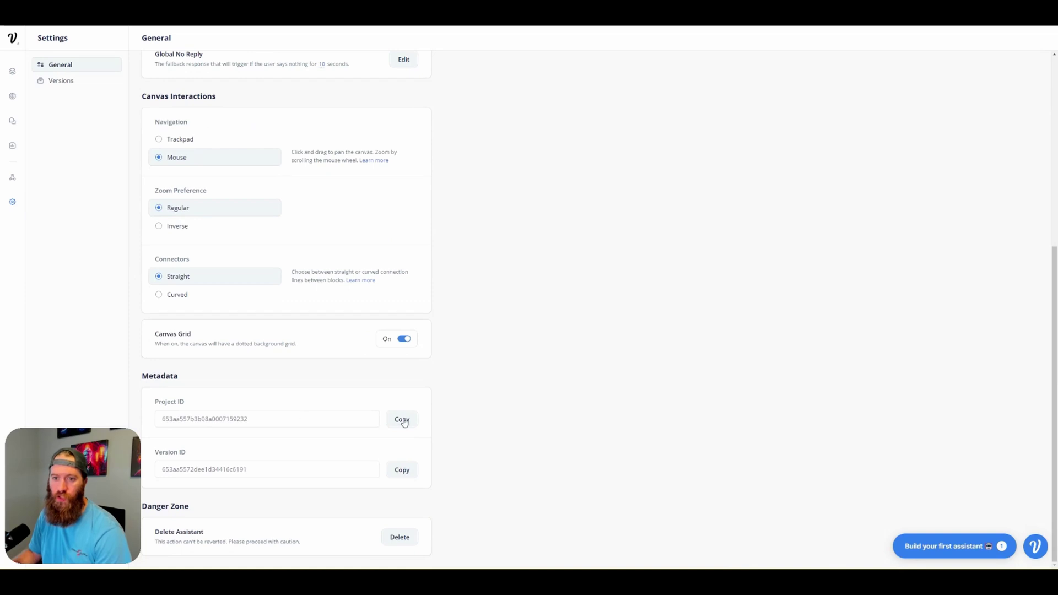
left_click(410, 422)
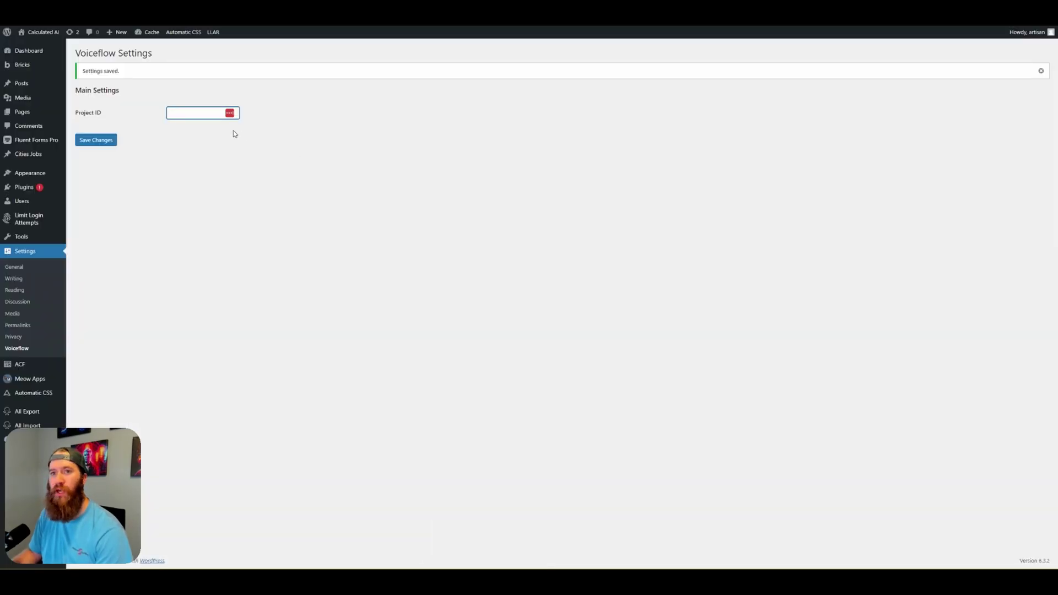
Paste the Weather Bot Project ID into the plugin's Project ID field and save the changes
left_click(196, 111)
key("ctrl+v")
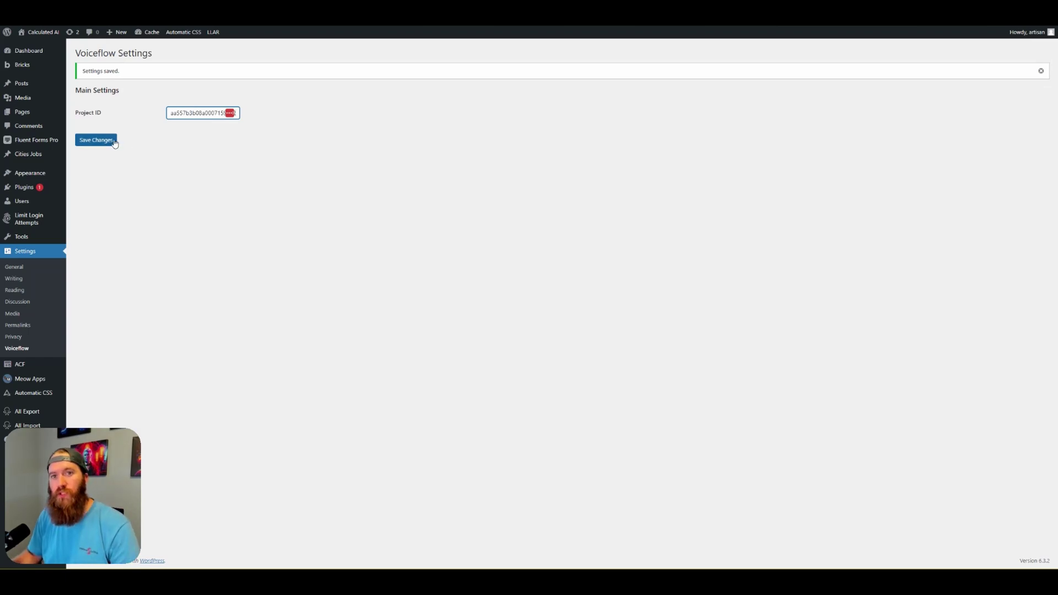
left_click(111, 140)
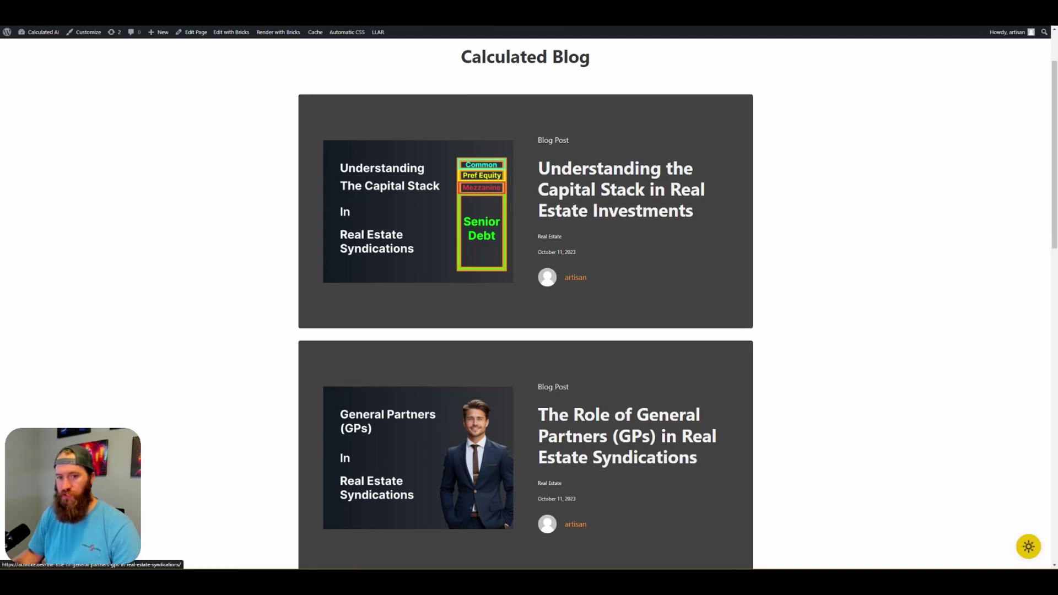
Open the blog's chatbot and send the location 'virginia beach, va'
left_click(1032, 555)
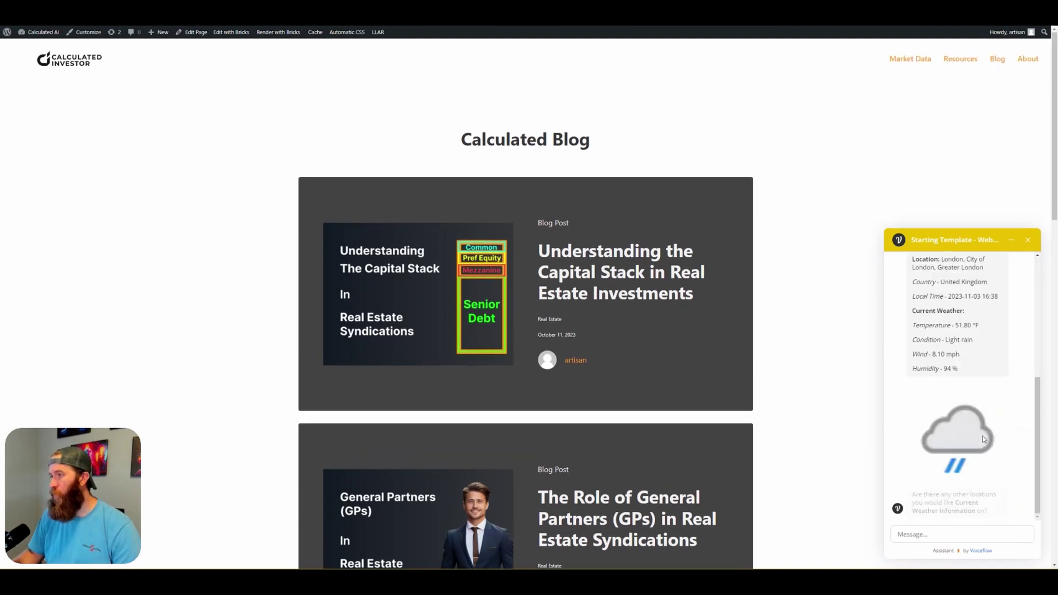
scroll(990, 488, "down", 3)
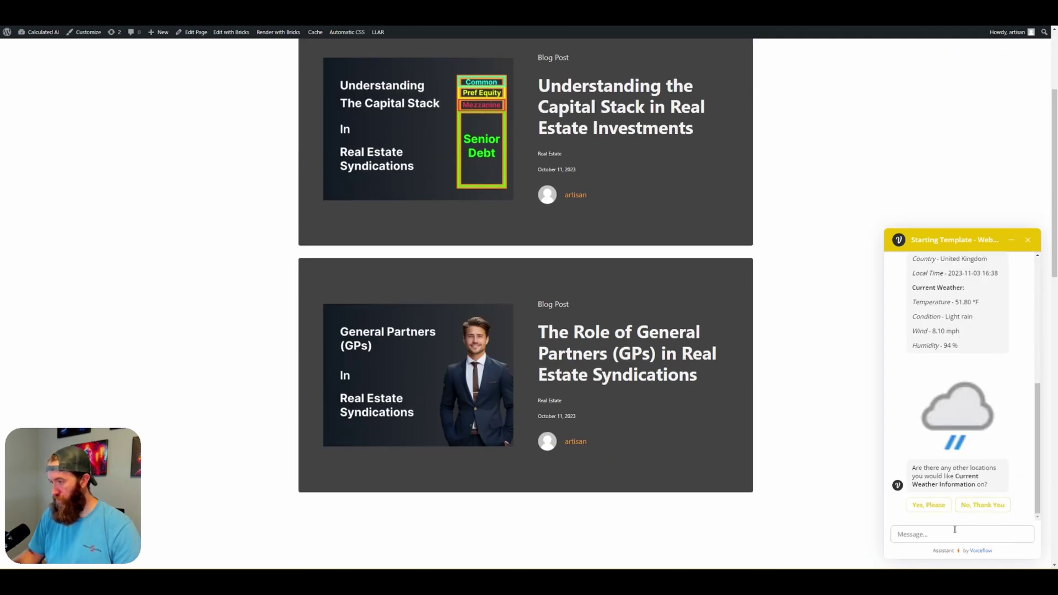
type("virginia beach")
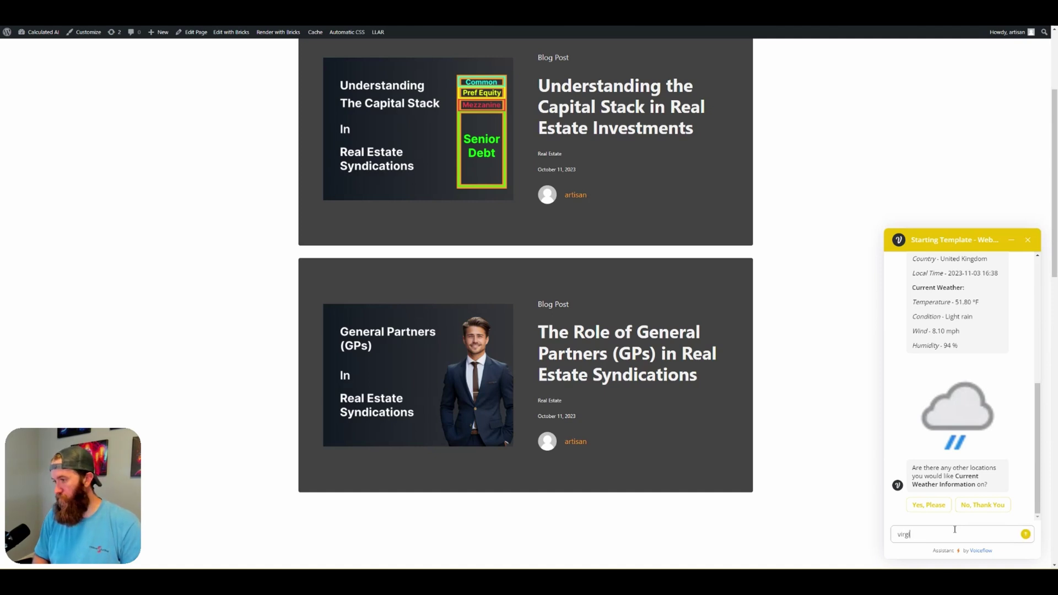
type(", va")
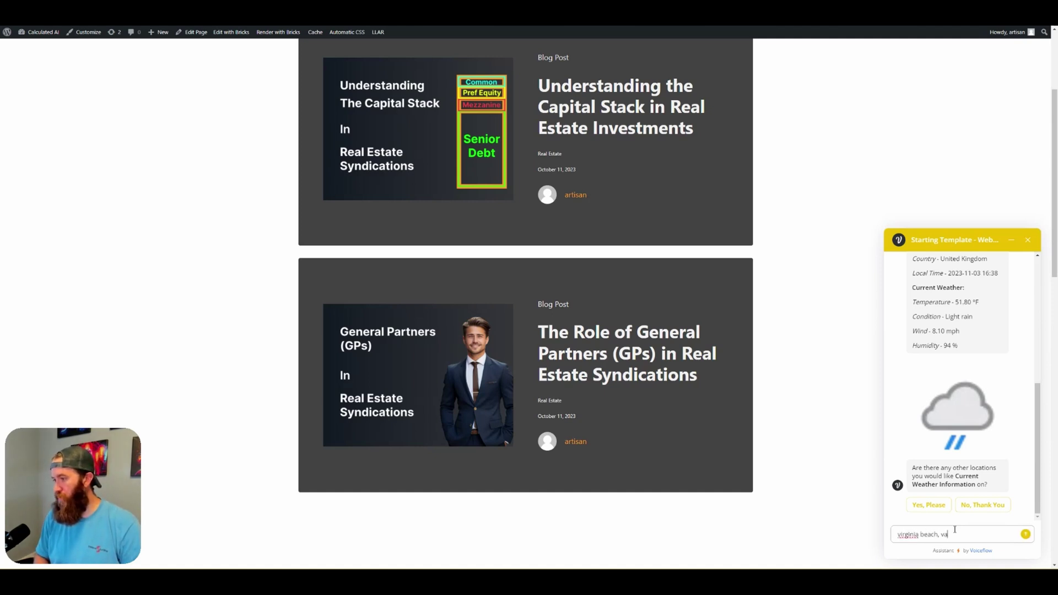
key("Return")
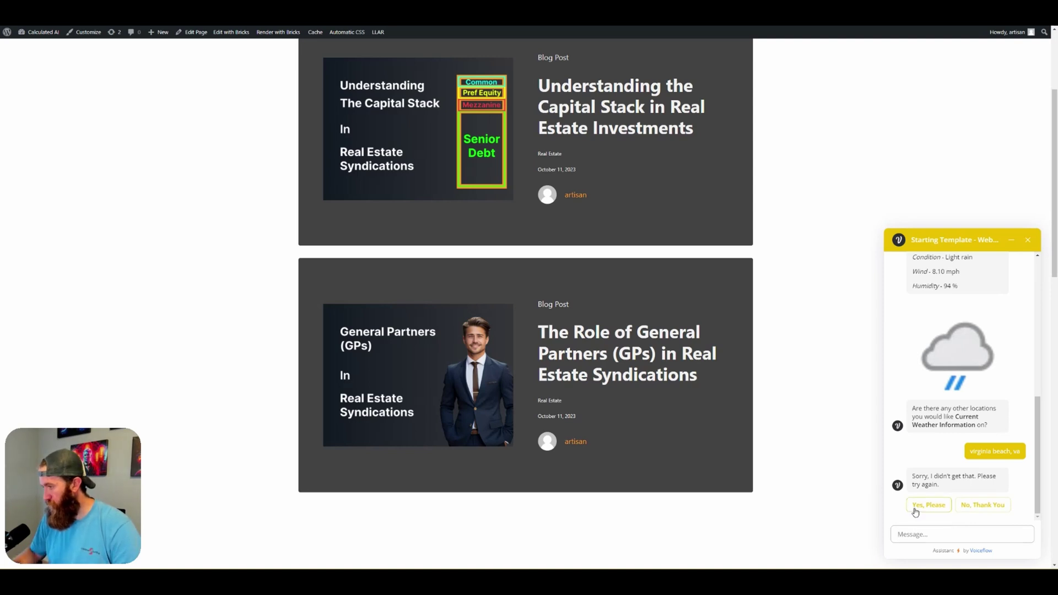
Ask the bot for another location and send 'virginia beach va'
left_click(916, 508)
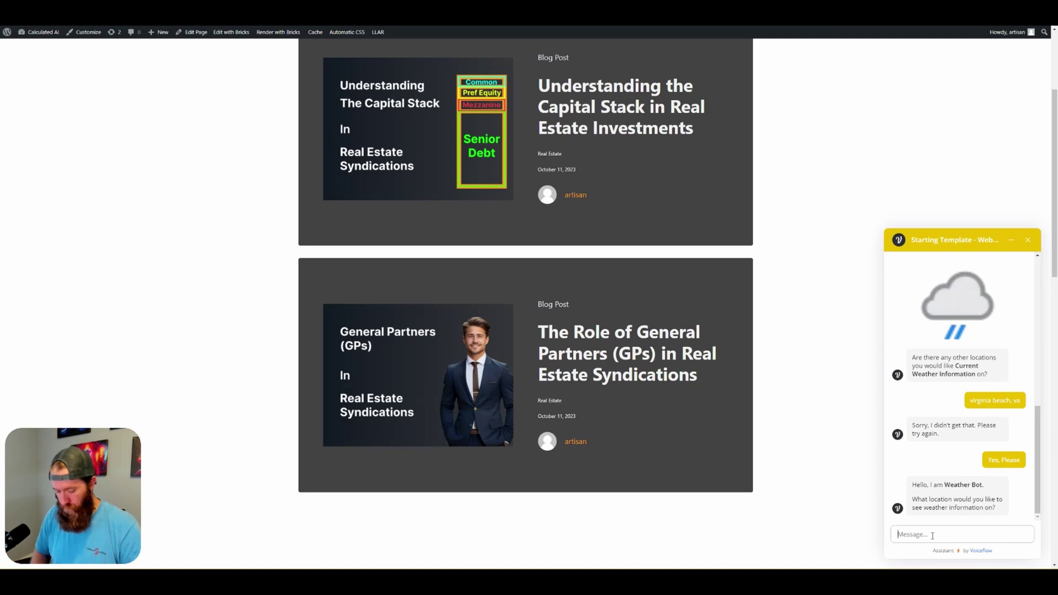
type("virginia beach")
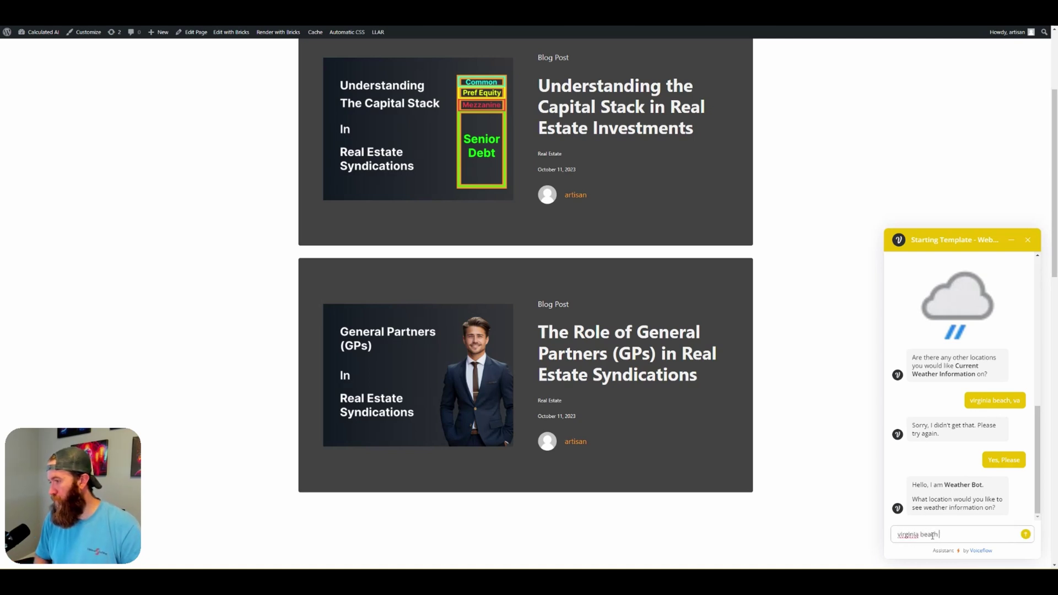
type(" va")
key("Return")
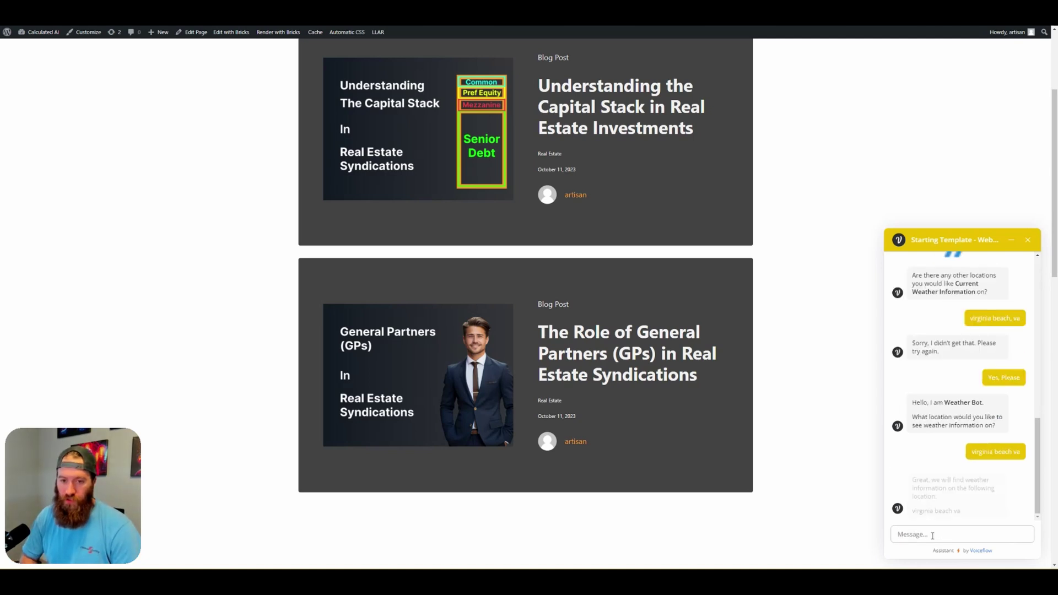